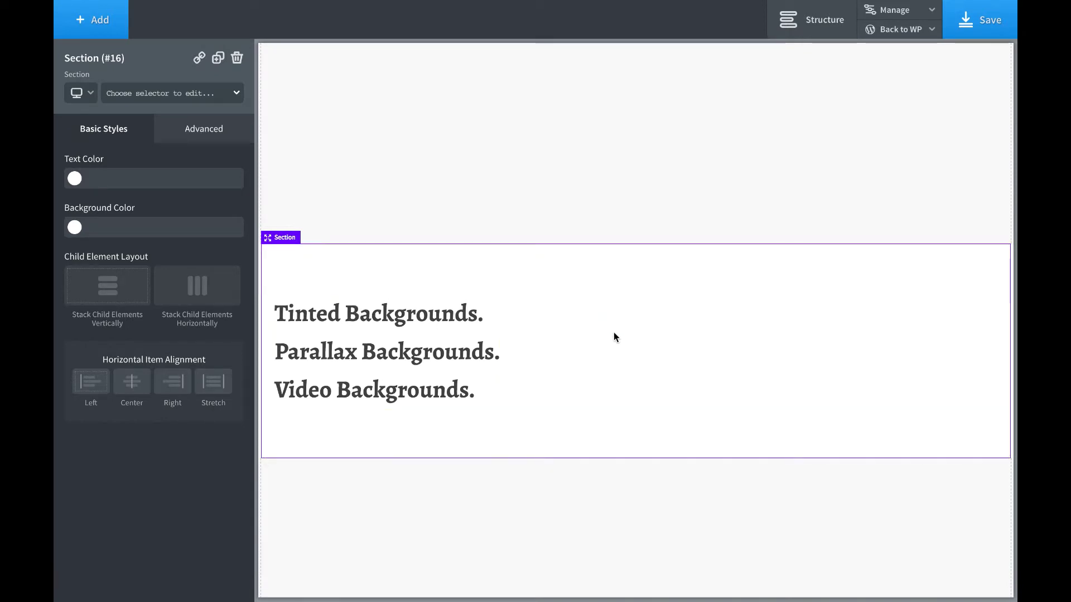
Open the section's Background settings under Advanced styles
left_click(207, 131)
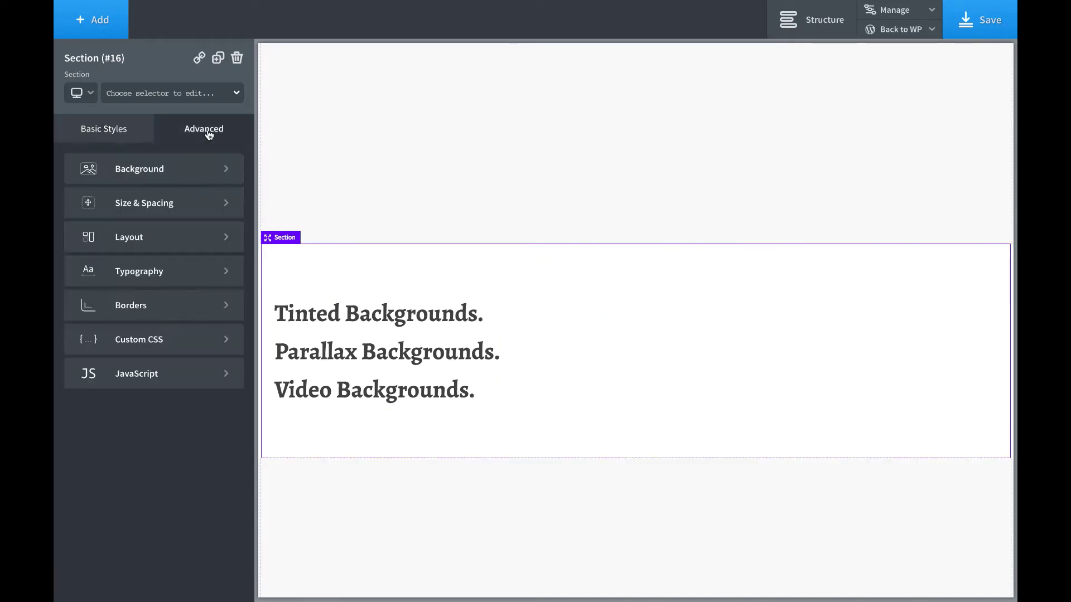
left_click(175, 170)
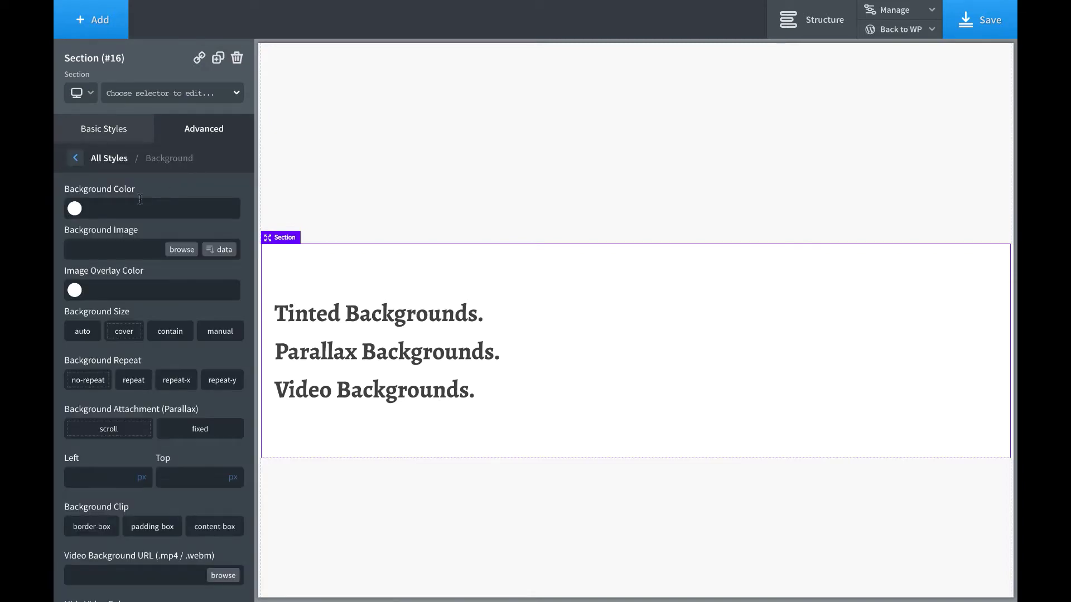
scroll(129, 231, "down", 2)
scroll(129, 230, "up", 2)
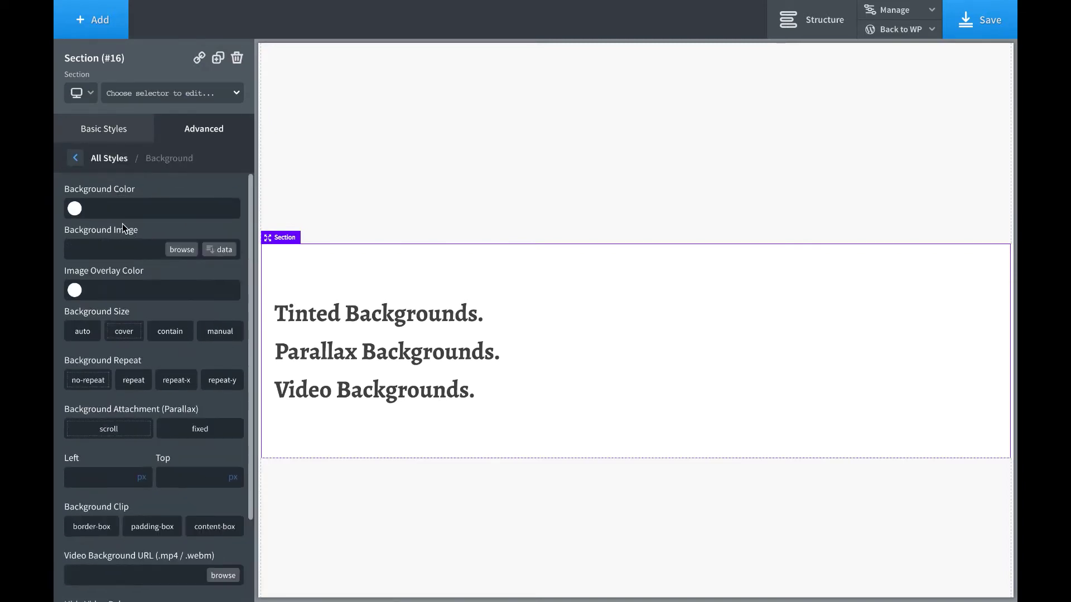
Preview a magenta background colour for the section
left_click(76, 209)
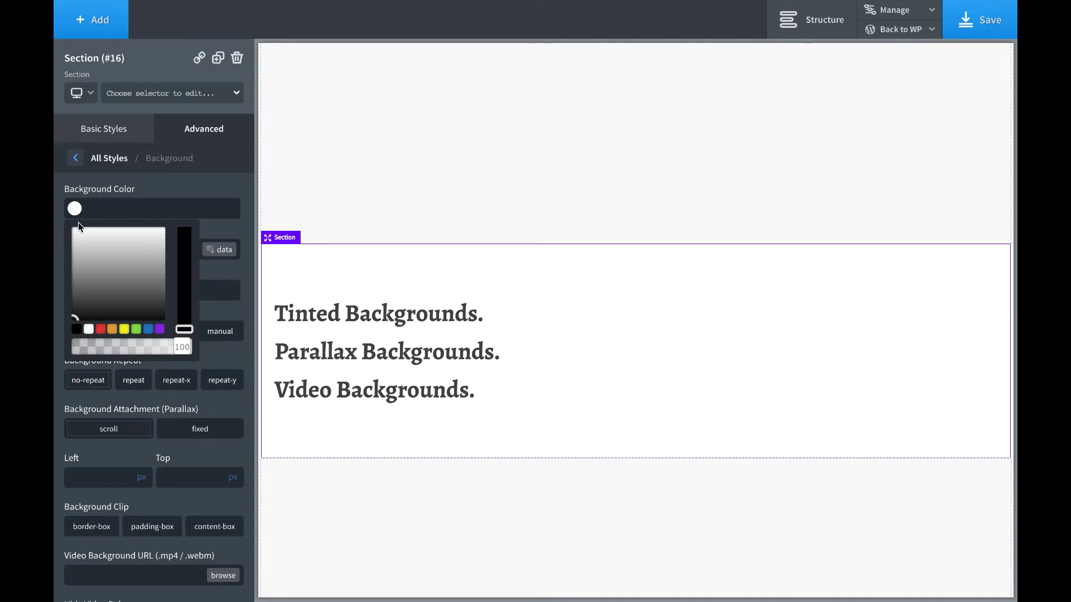
mouse_move(79, 226)
left_mouse_down()
mouse_move(84, 246)
mouse_move(82, 237)
left_mouse_up()
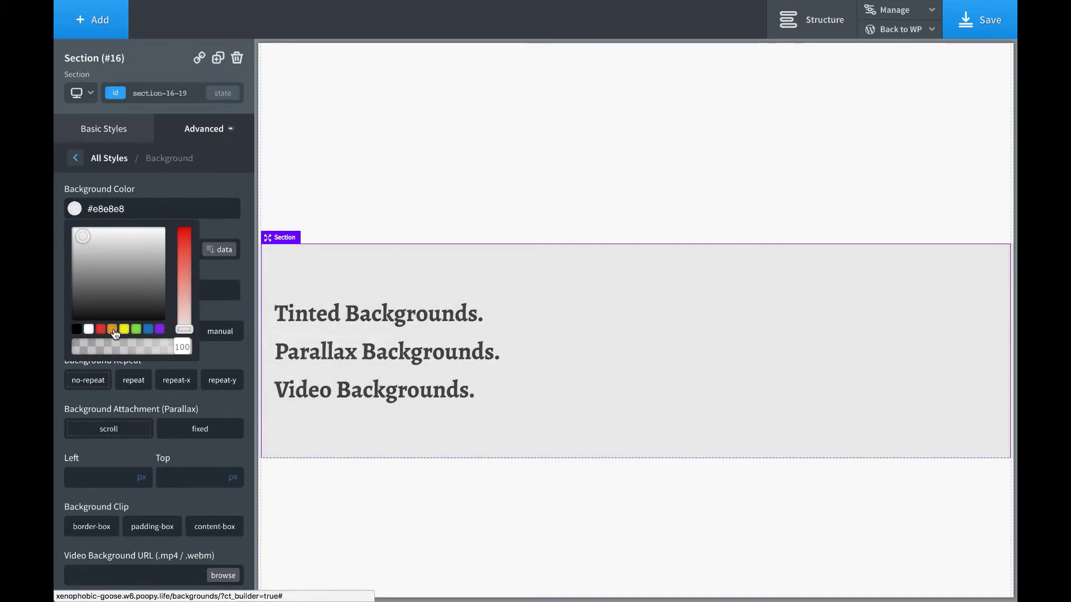
left_click(115, 334)
left_click_drag(184, 322, 184, 252)
left_click(149, 241)
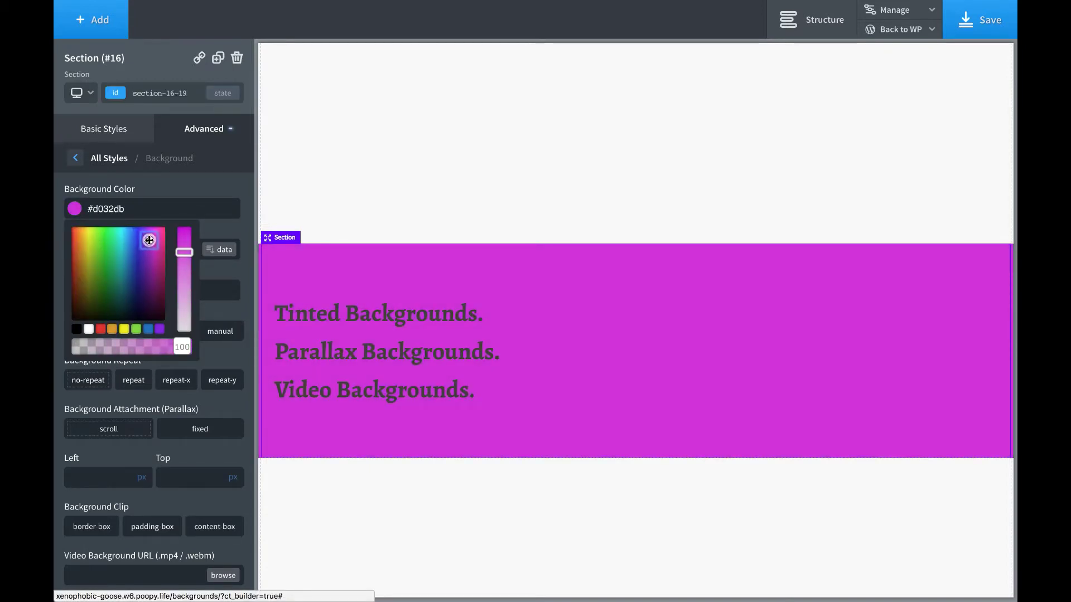
left_click(152, 193)
Delete the background colour hex value so the section is white again
double_click(150, 204)
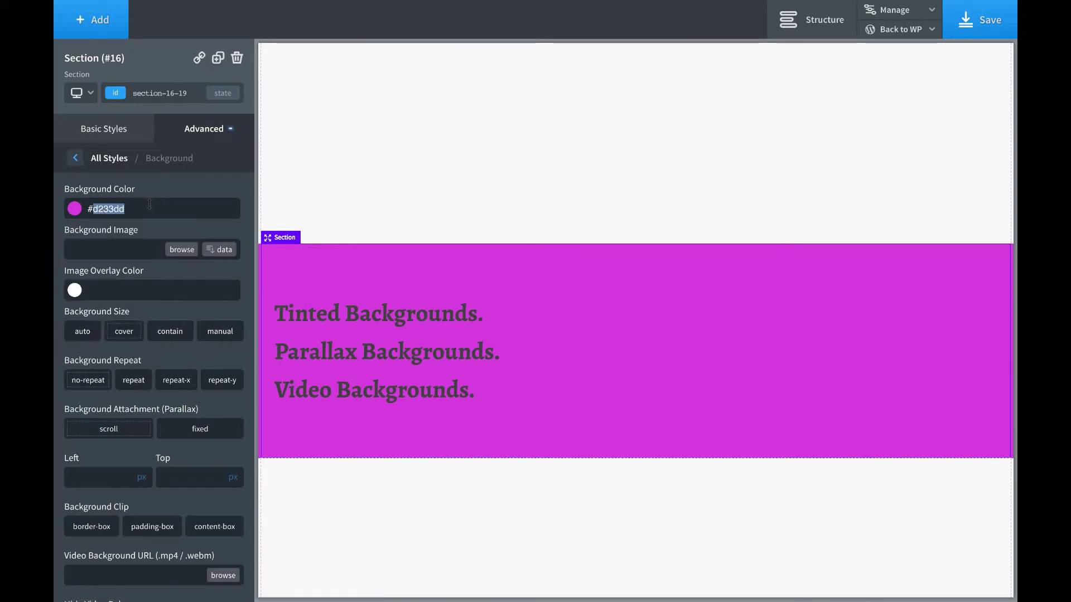
key("BackSpace")
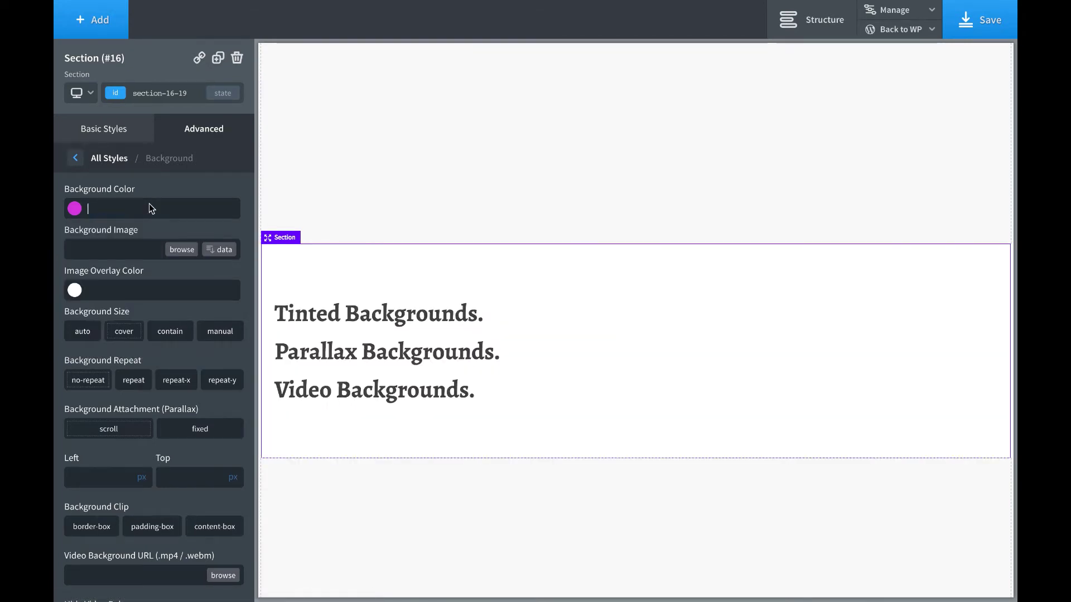
left_click(130, 246)
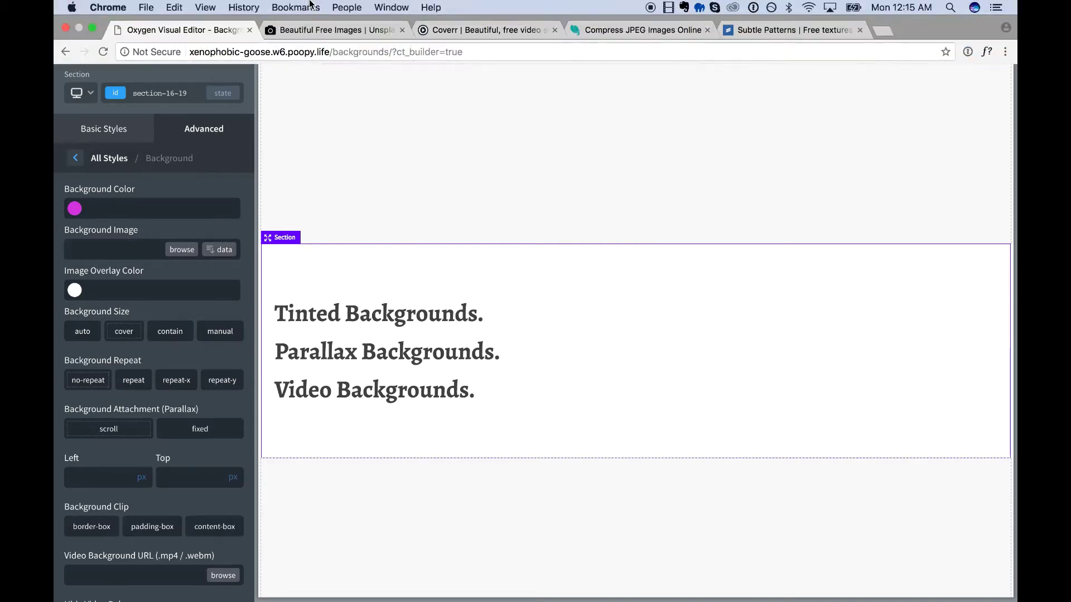
Download the aerial winding forest road photo from Unsplash and dismiss the Say thanks popup
left_click(334, 28)
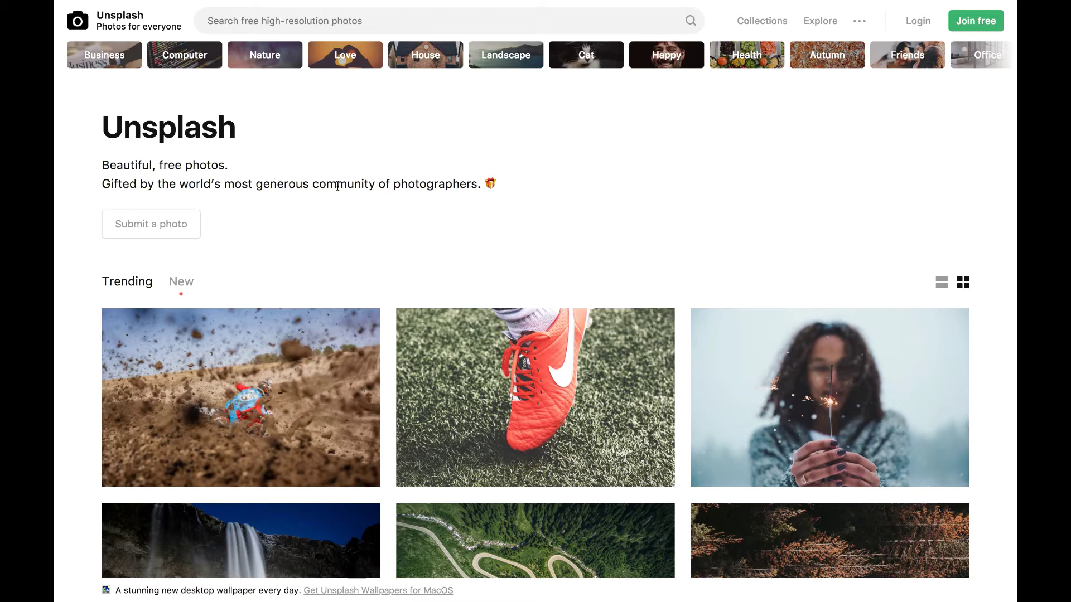
scroll(337, 185, "down", 5)
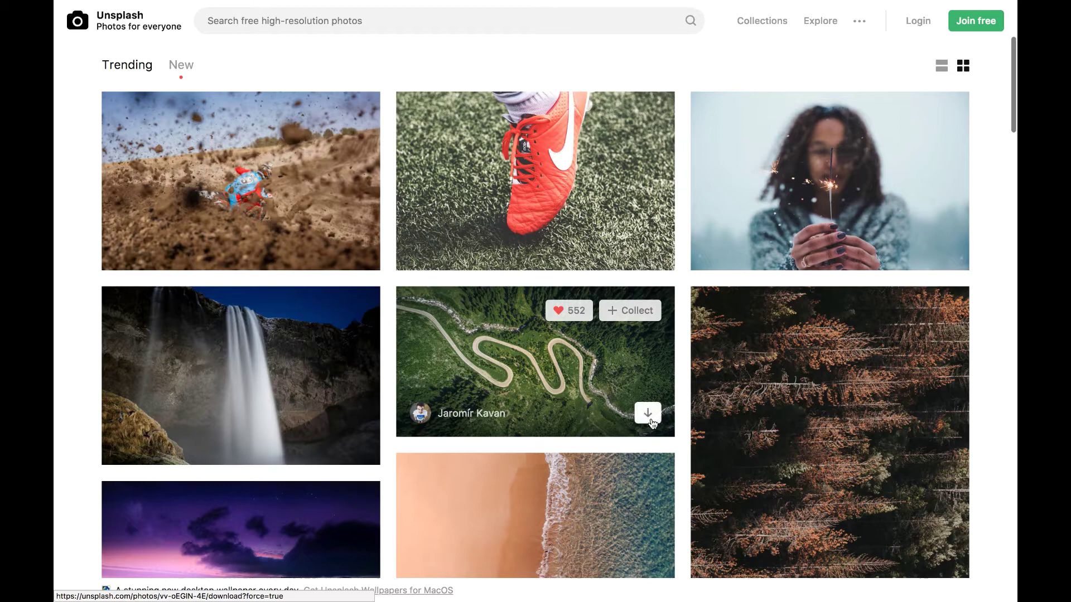
left_click(648, 413)
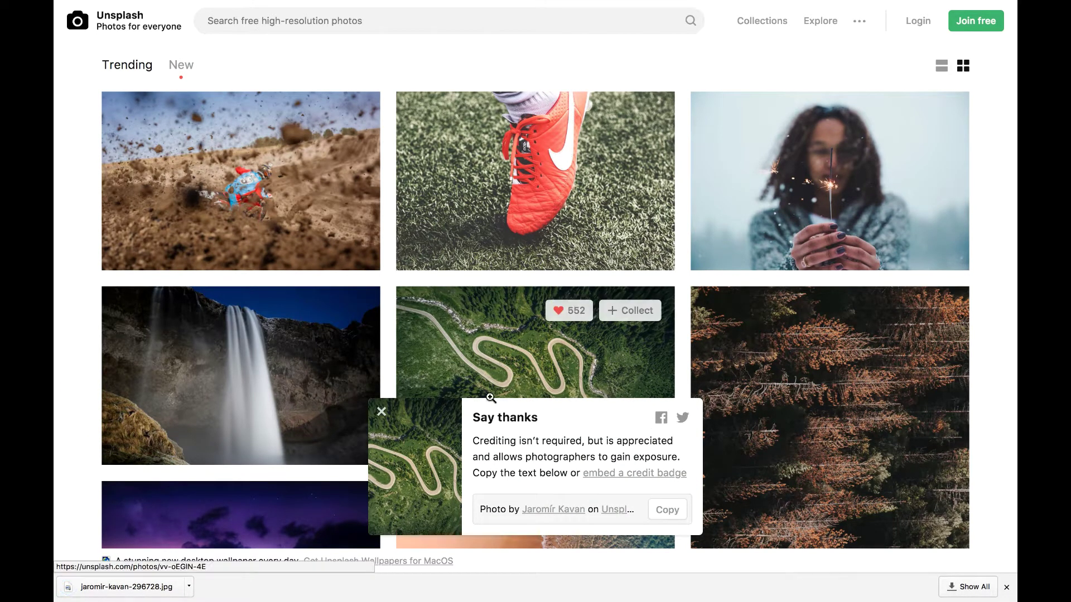
left_click(382, 413)
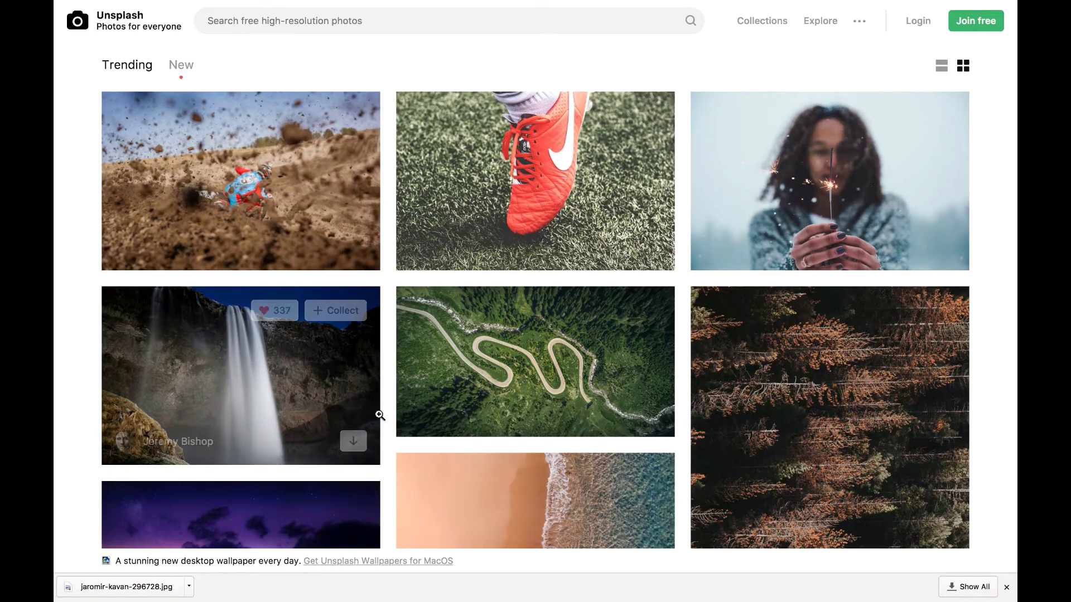
scroll(418, 344, "up", 5)
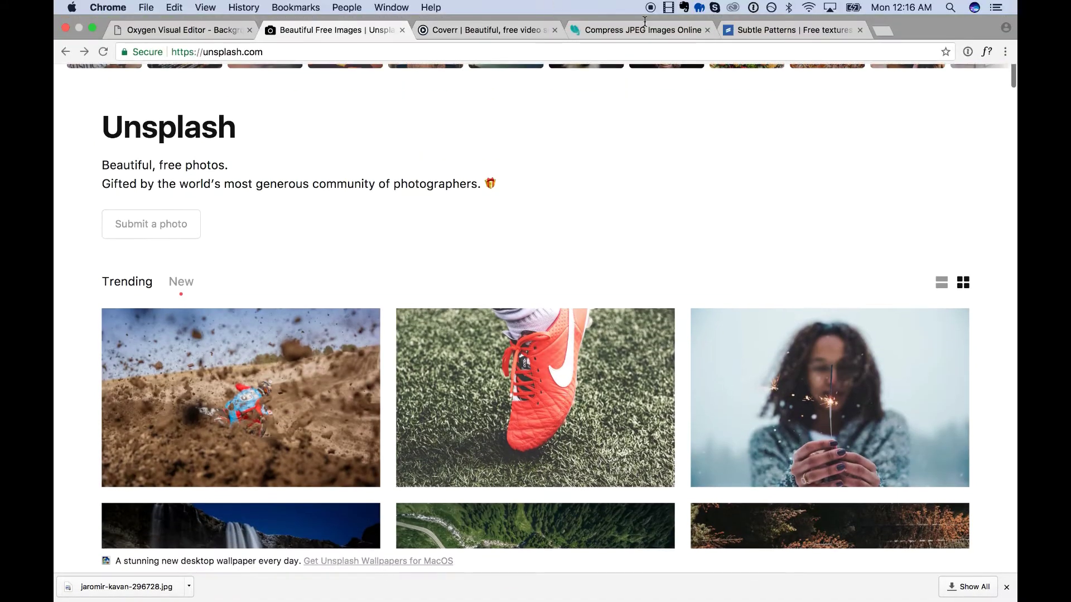
Upload the winding-road JPG to Compress JPEG and download the 51%-smaller copy
left_click(565, 30)
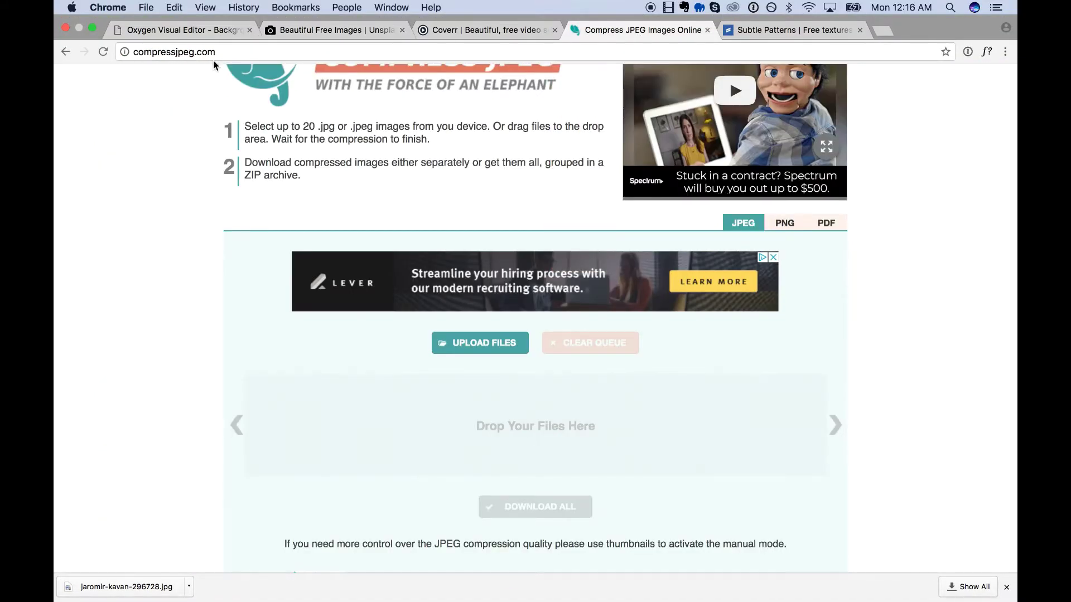
left_click(497, 356)
left_click(493, 49)
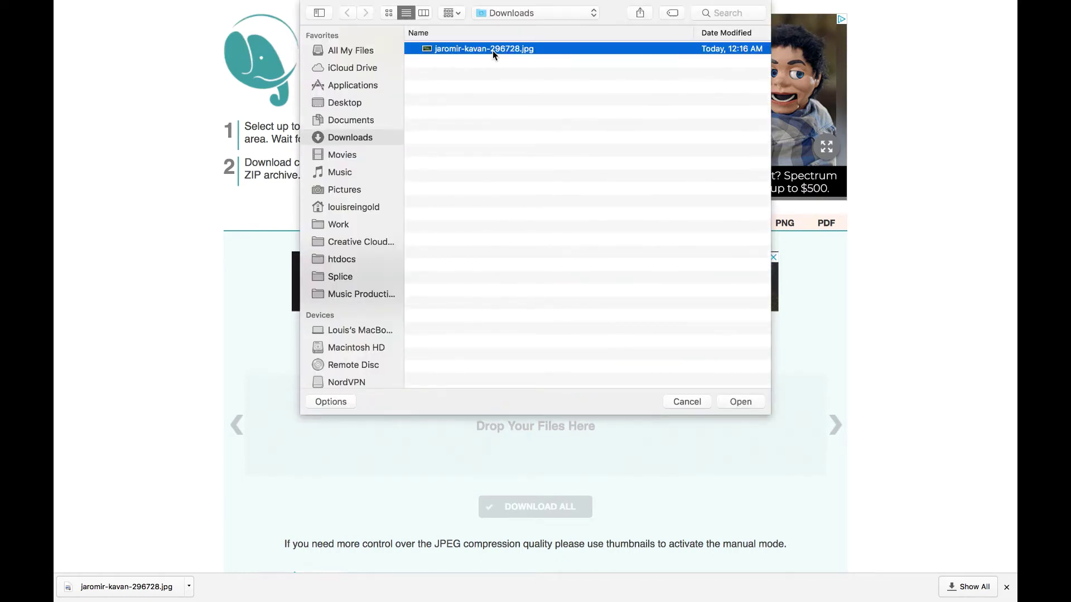
double_click(494, 49)
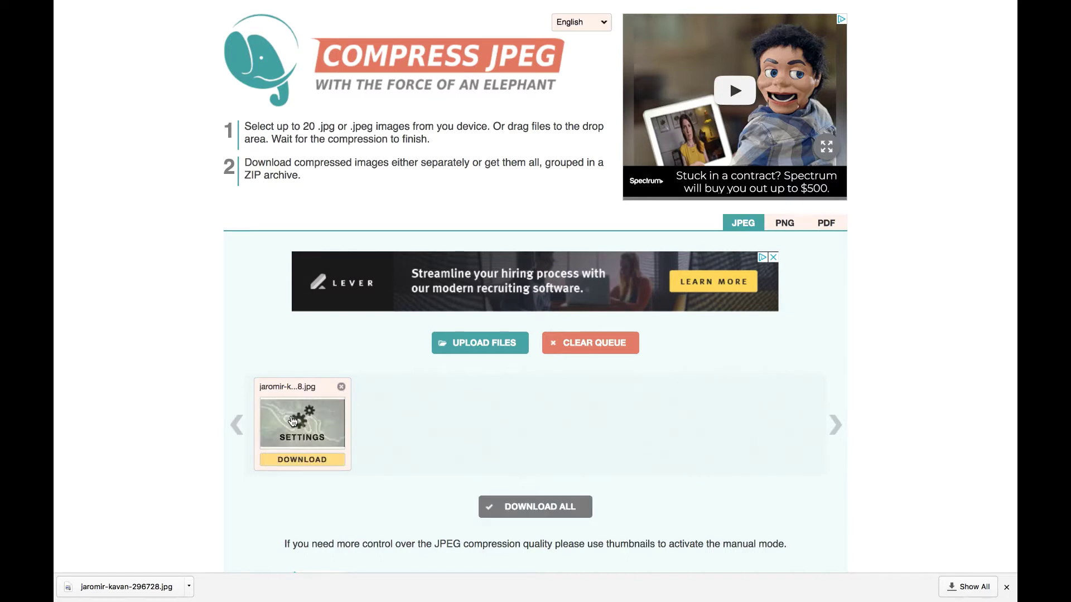
left_click(307, 460)
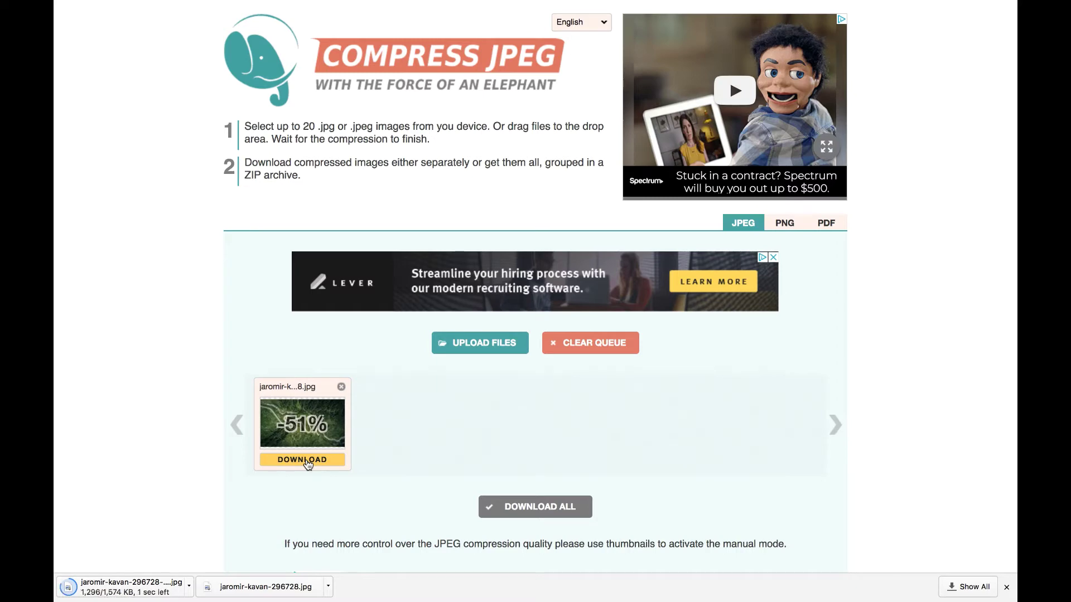
Upload the compressed -min.jpg road photo and set it as the section's background image
mouse_move(253, 6)
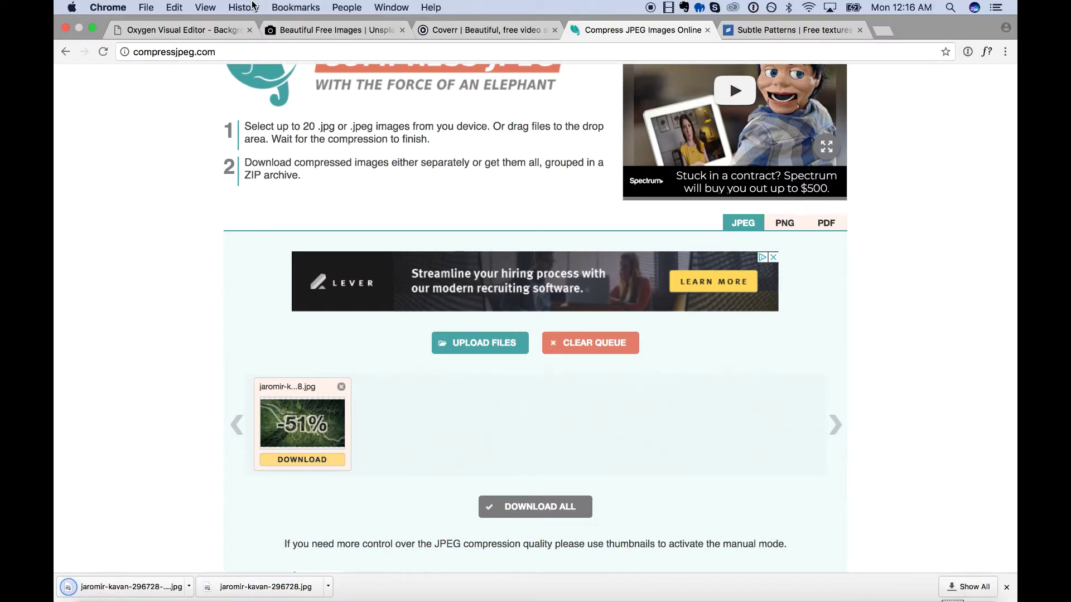
left_click(222, 29)
left_click(180, 249)
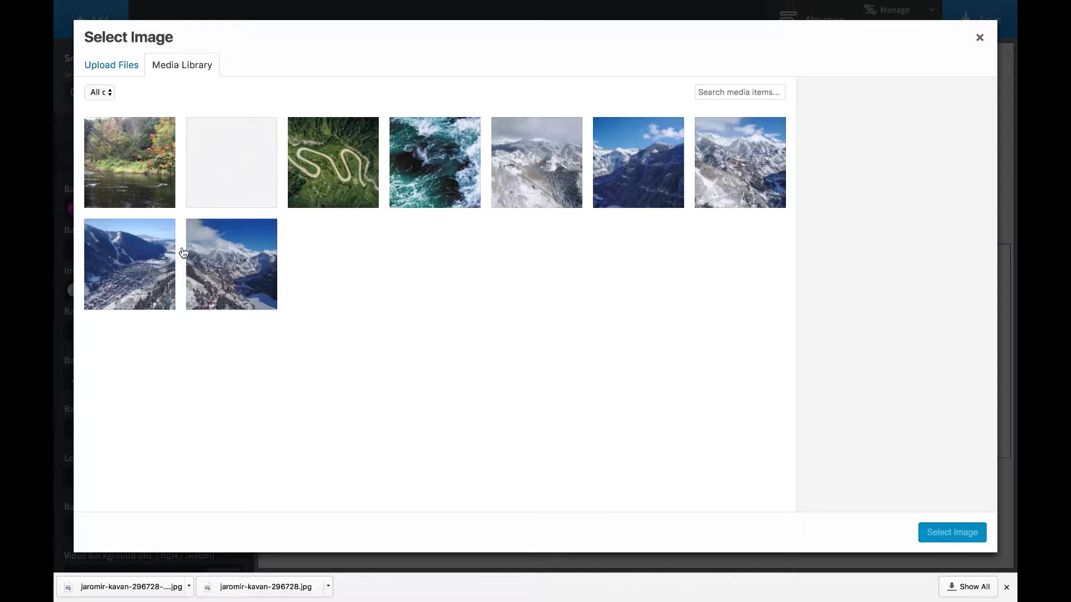
left_click(136, 67)
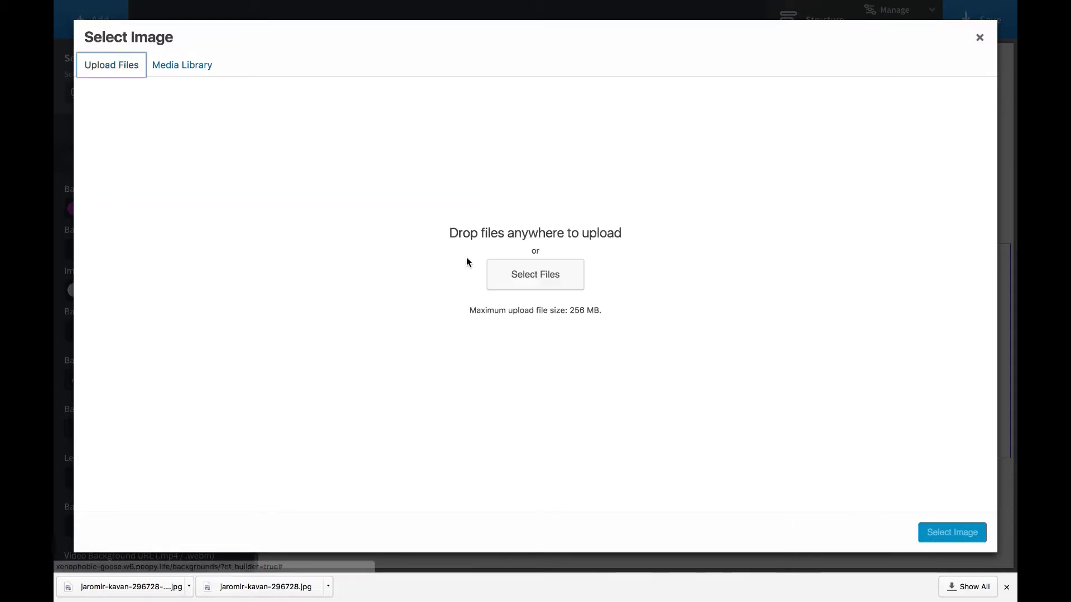
left_click(508, 262)
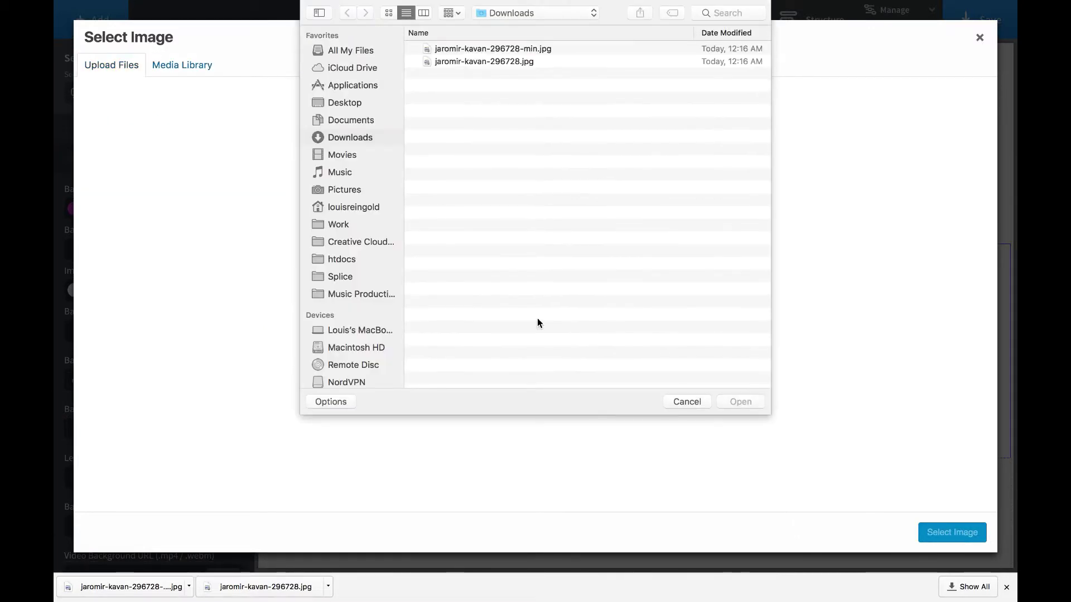
double_click(493, 49)
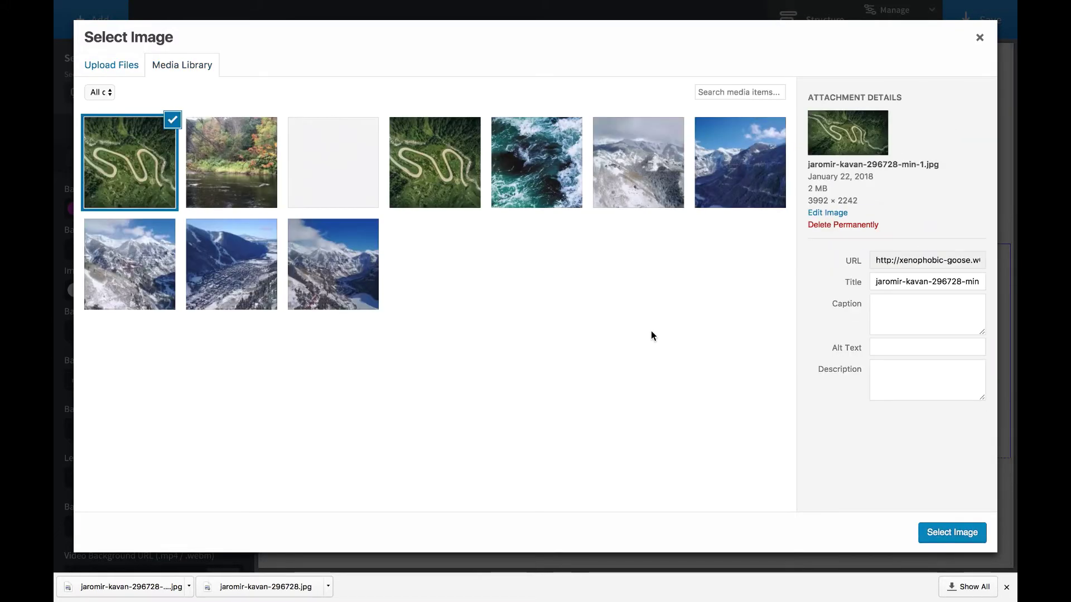
left_click(951, 533)
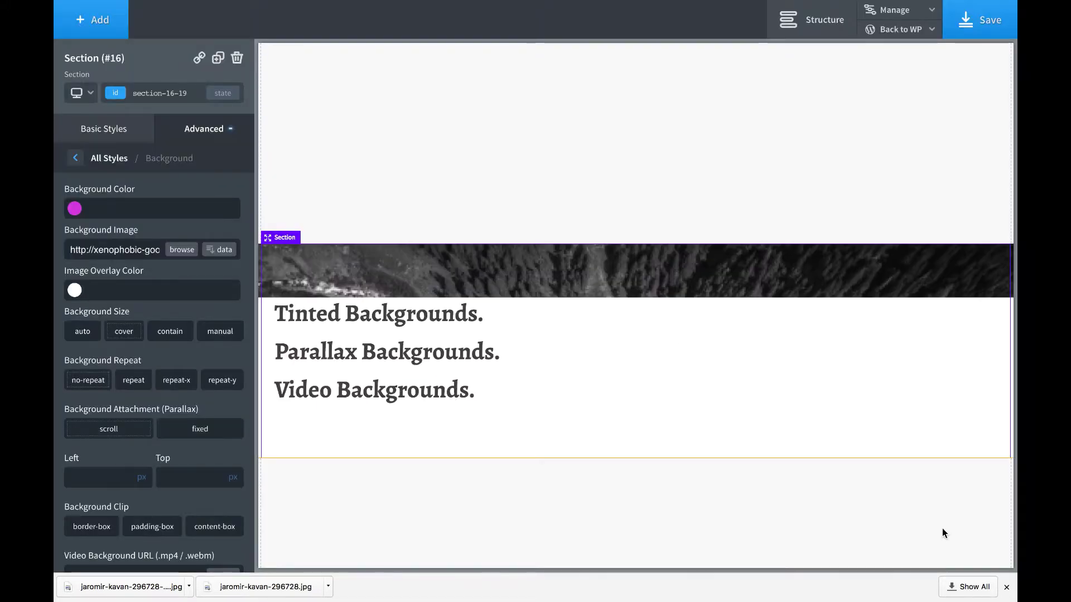
left_click(1007, 588)
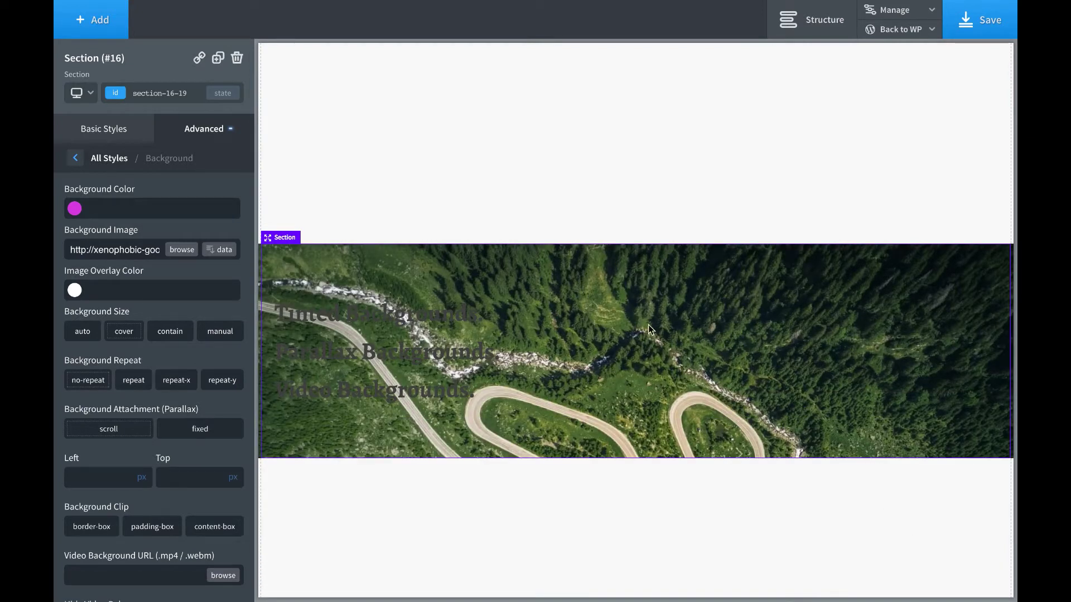
Make the three-line hero heading text white
left_click(415, 357)
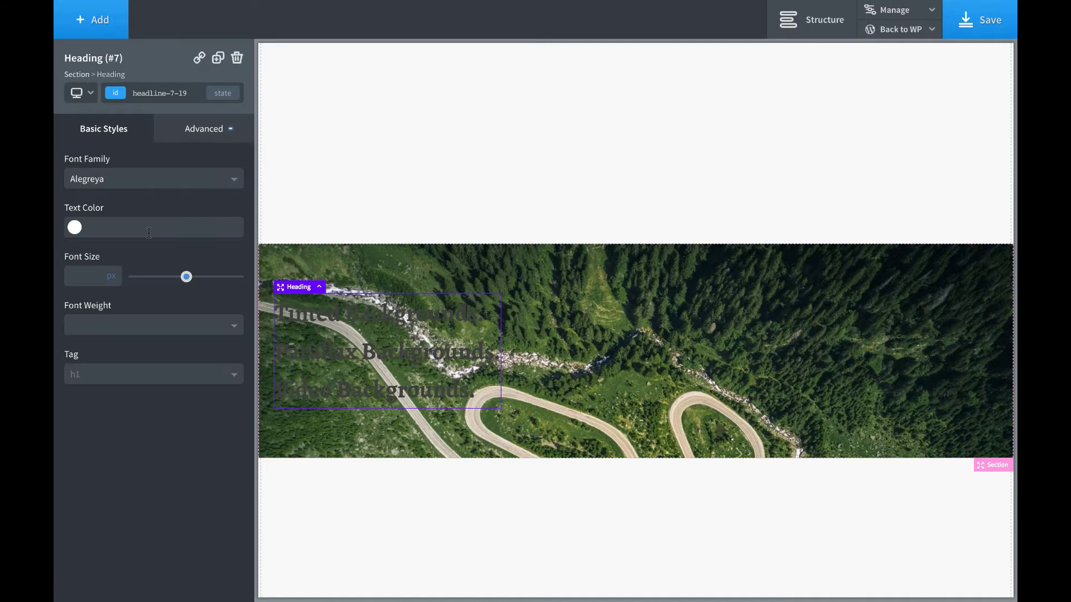
type("#ffffff")
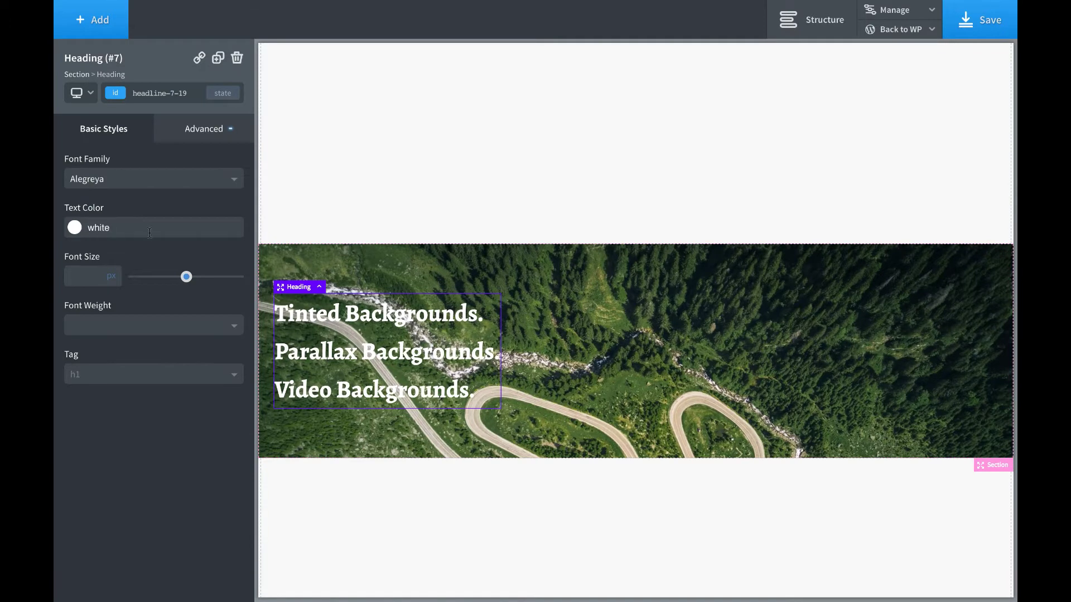
left_click(755, 354)
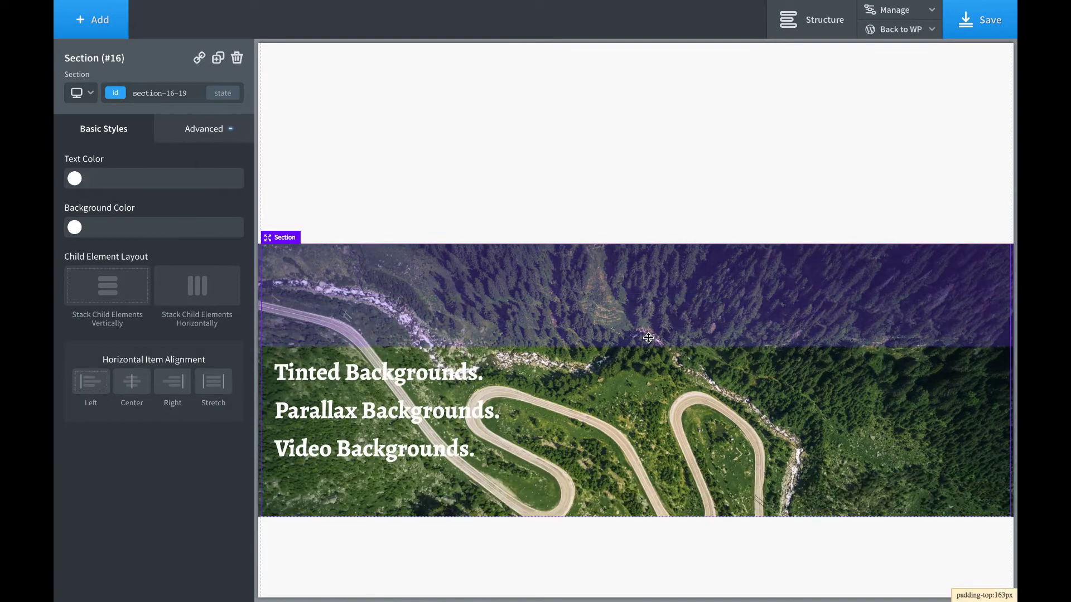
Extend the hero section's bottom padding to about 189px and reselect the section
scroll(664, 431, "down", 1)
left_click_drag(647, 449, 642, 525)
scroll(671, 386, "down", 2)
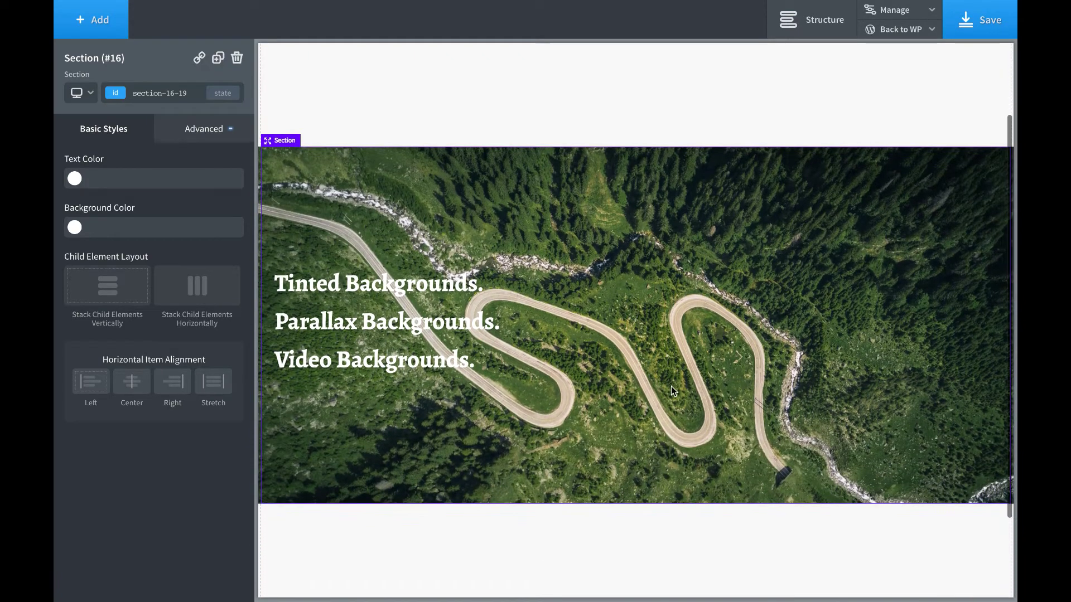
left_click(487, 337)
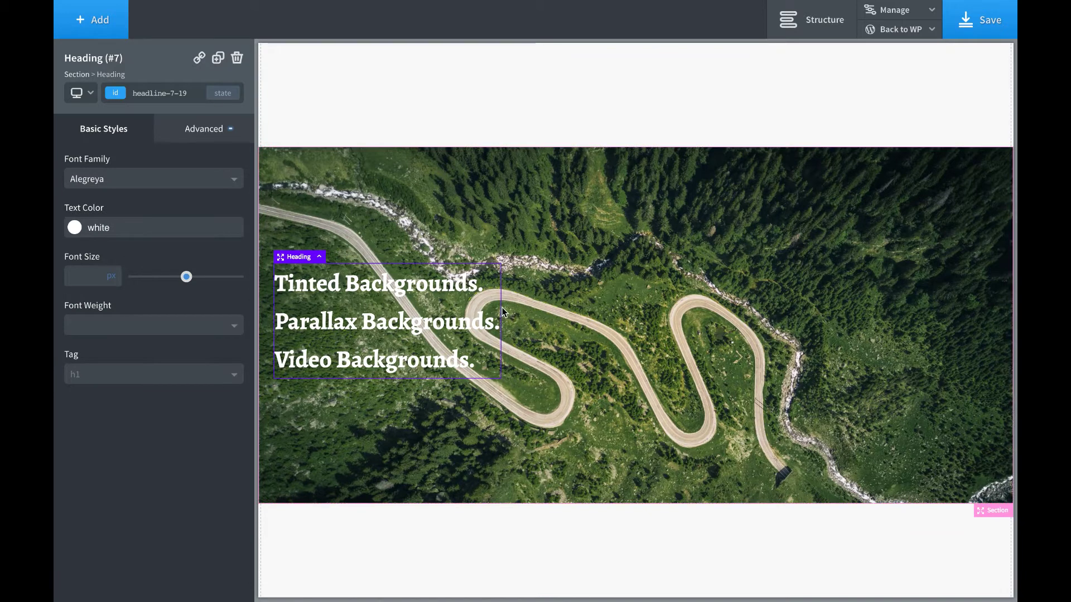
left_click(540, 308)
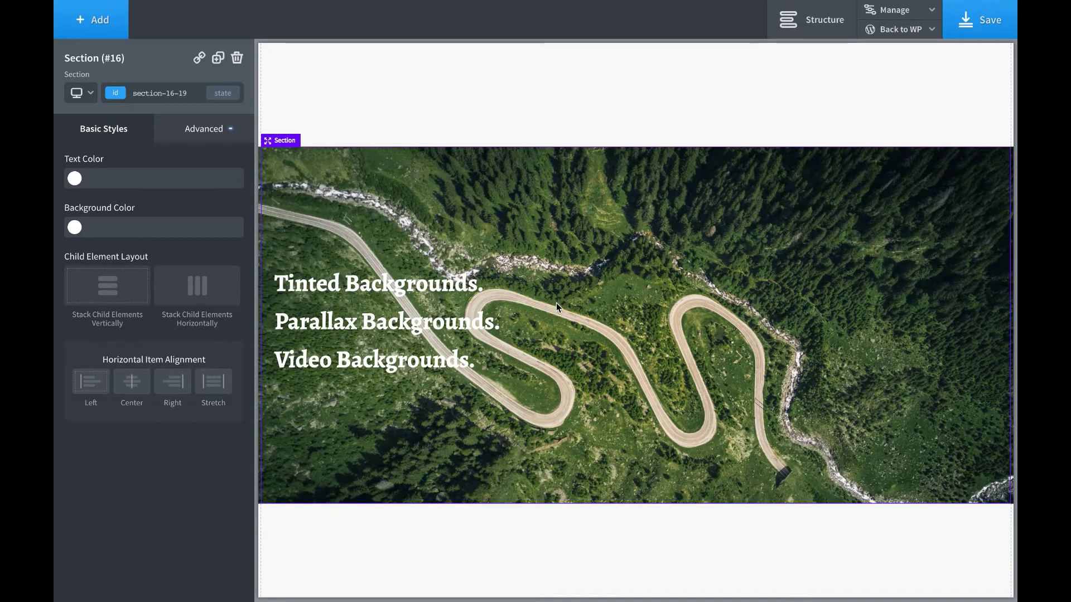
Give the hero background photo a black overlay at 26% opacity, rgba(0,0,0,0.26)
left_click(212, 134)
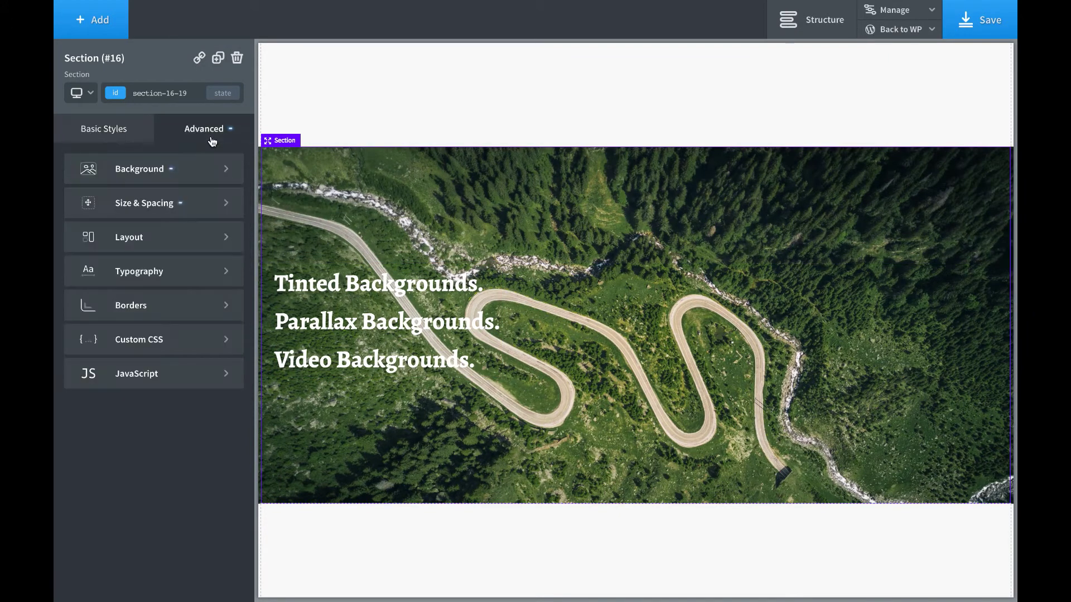
left_click(182, 169)
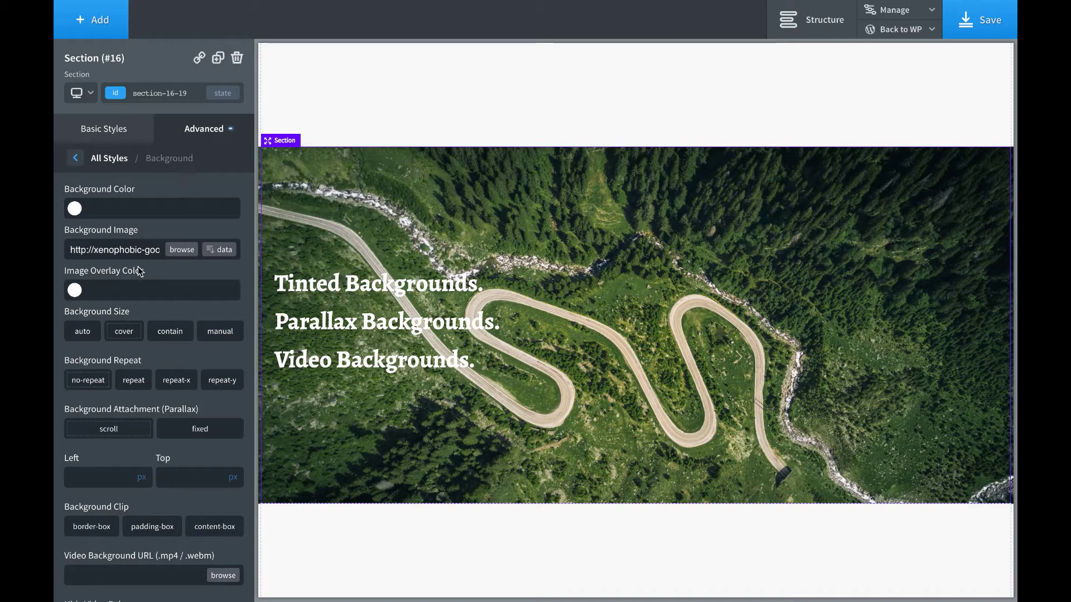
left_click(75, 291)
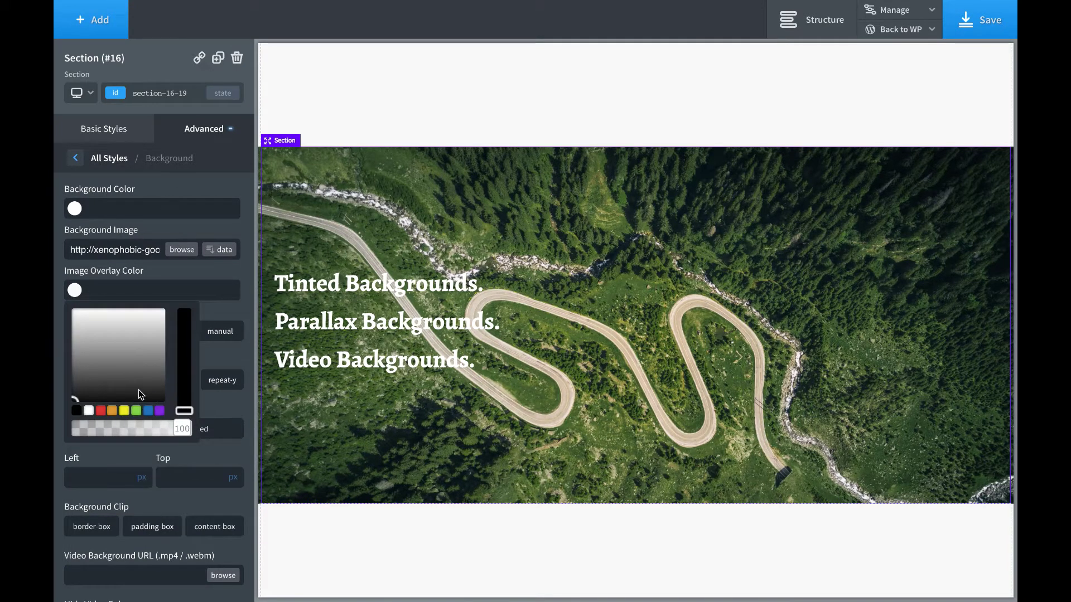
mouse_move(139, 394)
left_mouse_down()
mouse_move(172, 426)
mouse_move(73, 430)
mouse_move(106, 434)
left_mouse_up()
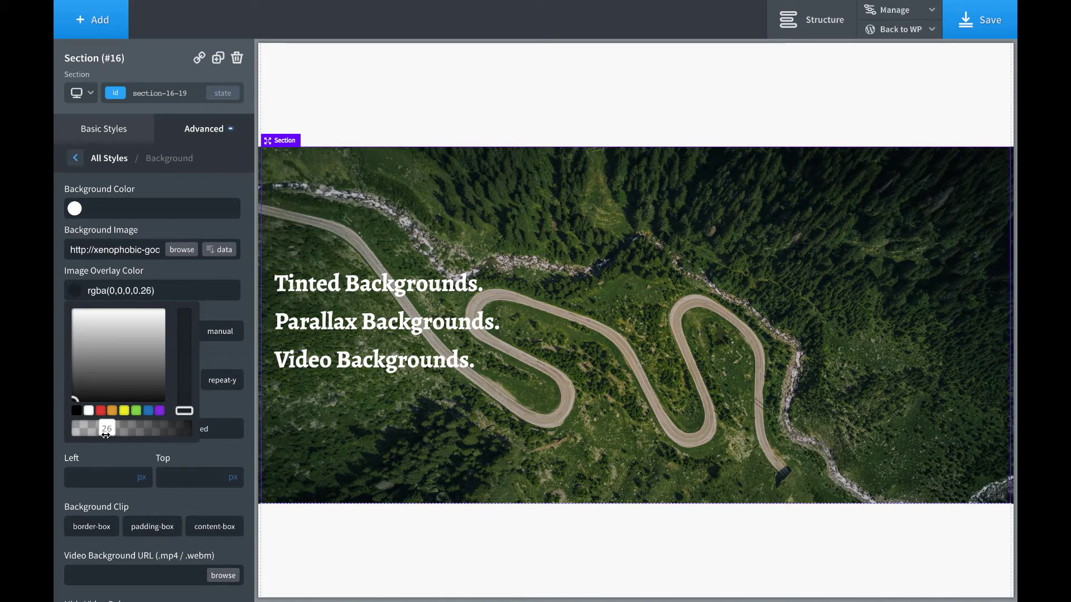
Switch the image overlay to a dark green at 38% opacity, rgba(34,117,53,0.38)
left_click(125, 280)
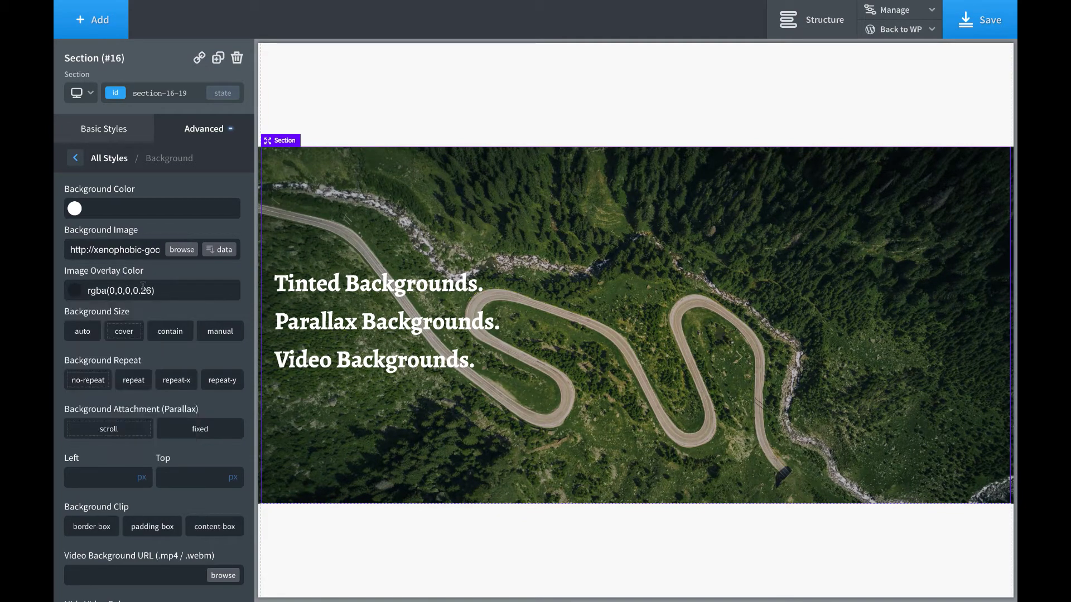
triple_click(142, 290)
key("BackSpace")
key("ctrl+z")
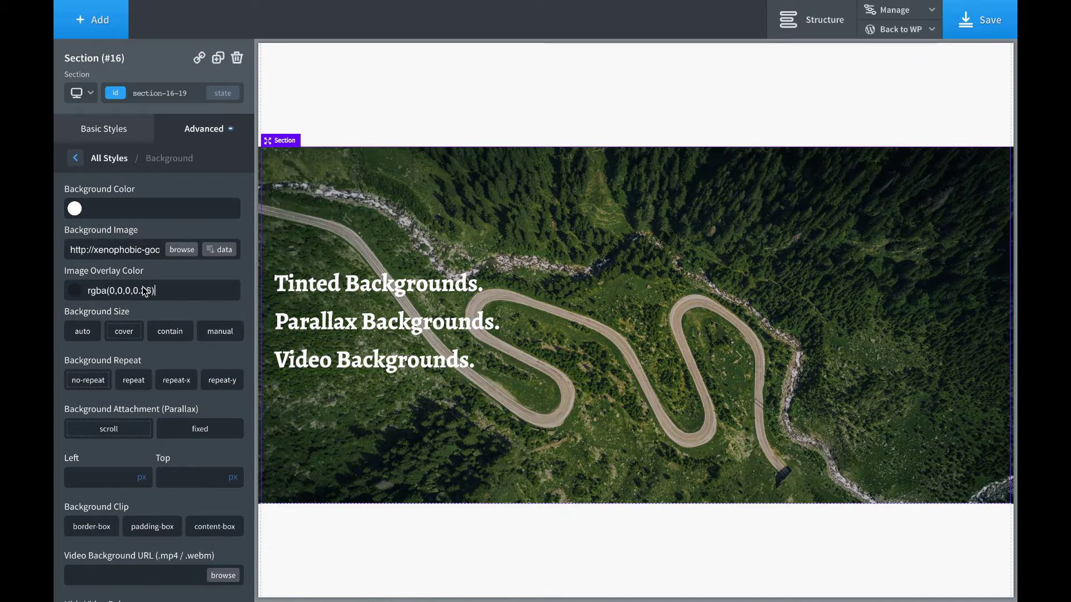
left_click(77, 291)
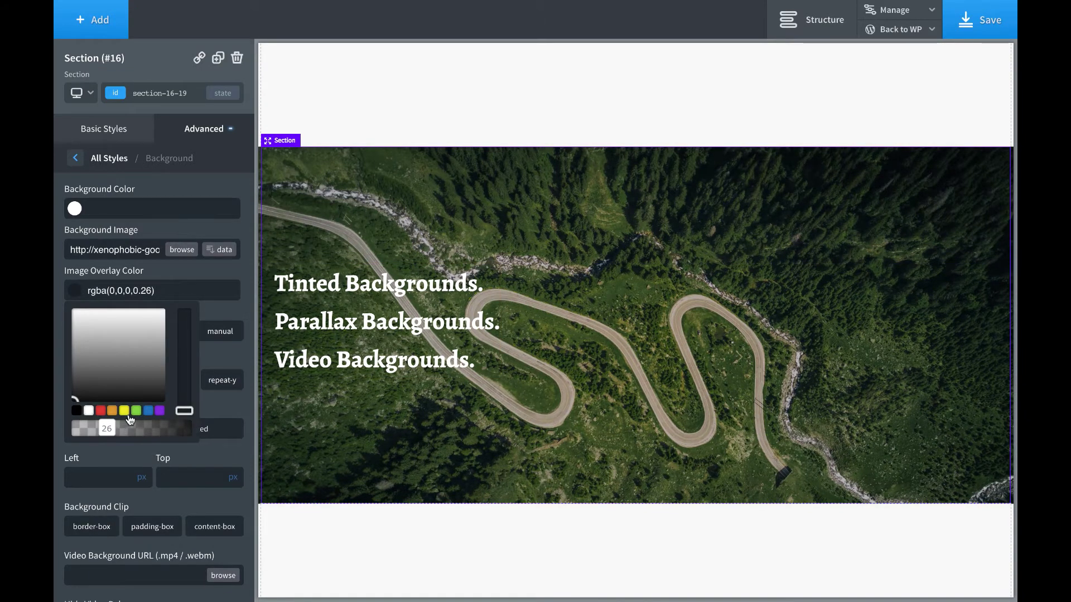
left_click(138, 416)
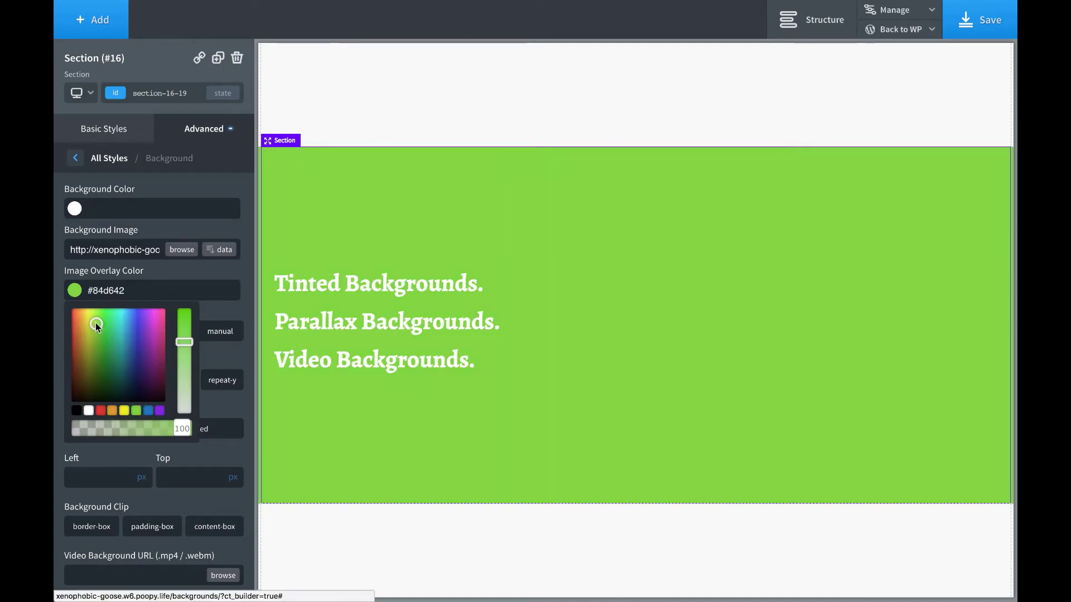
left_click_drag(96, 322, 107, 360)
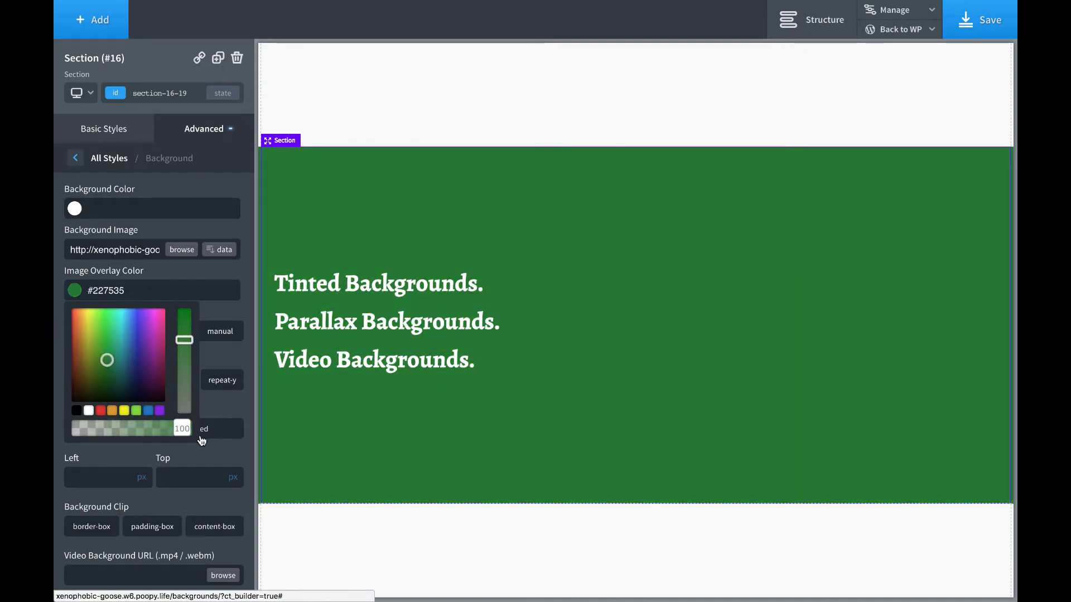
left_click_drag(182, 429, 120, 437)
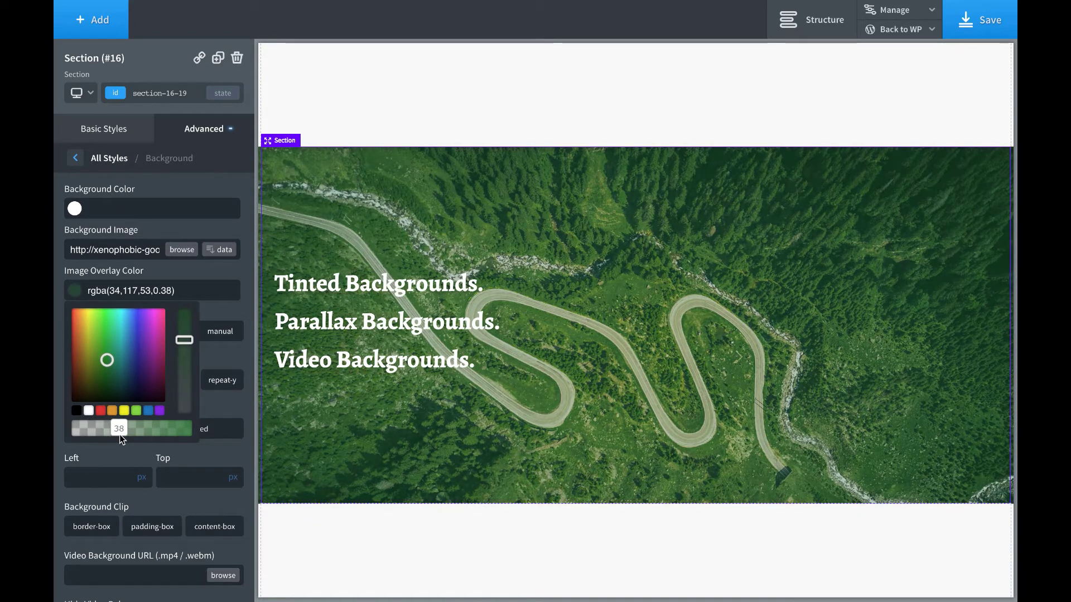
Delete and restore the green overlay value, then review the page
left_click(129, 286)
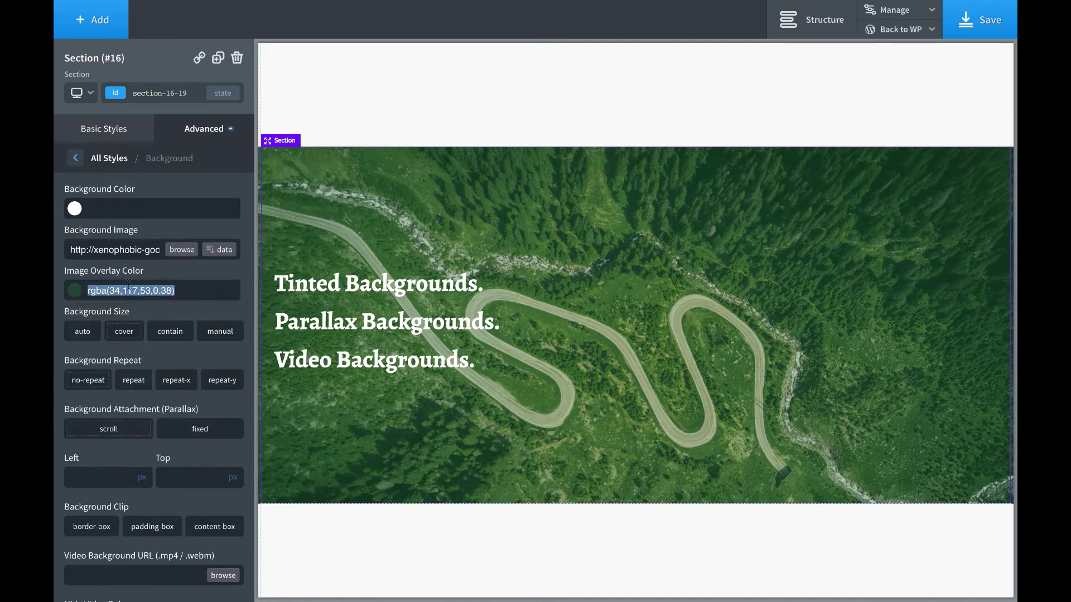
key("BackSpace")
key("ctrl+z")
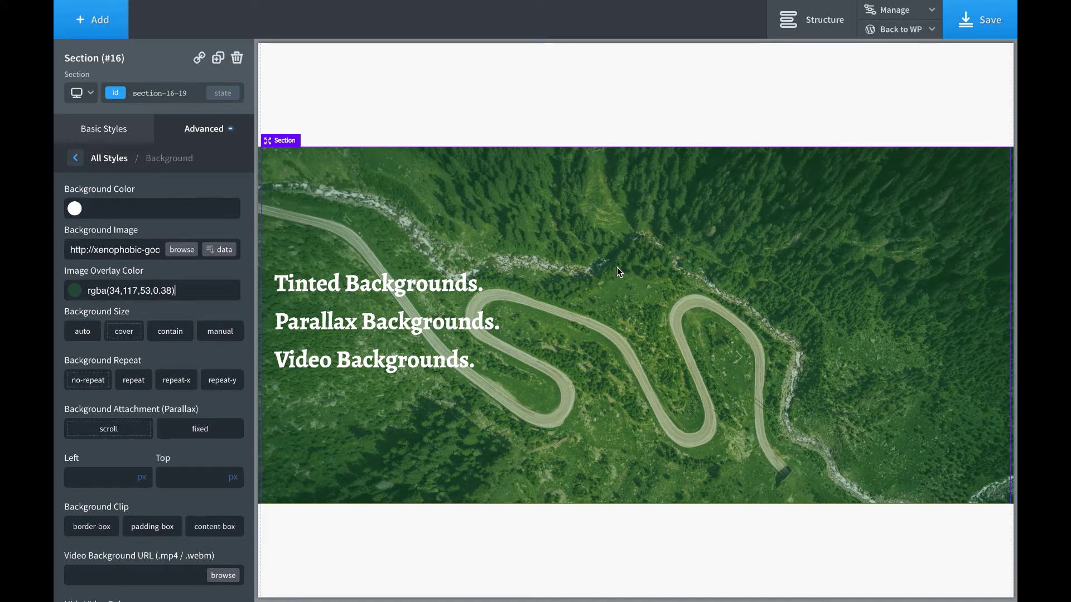
scroll(617, 267, "down", 2)
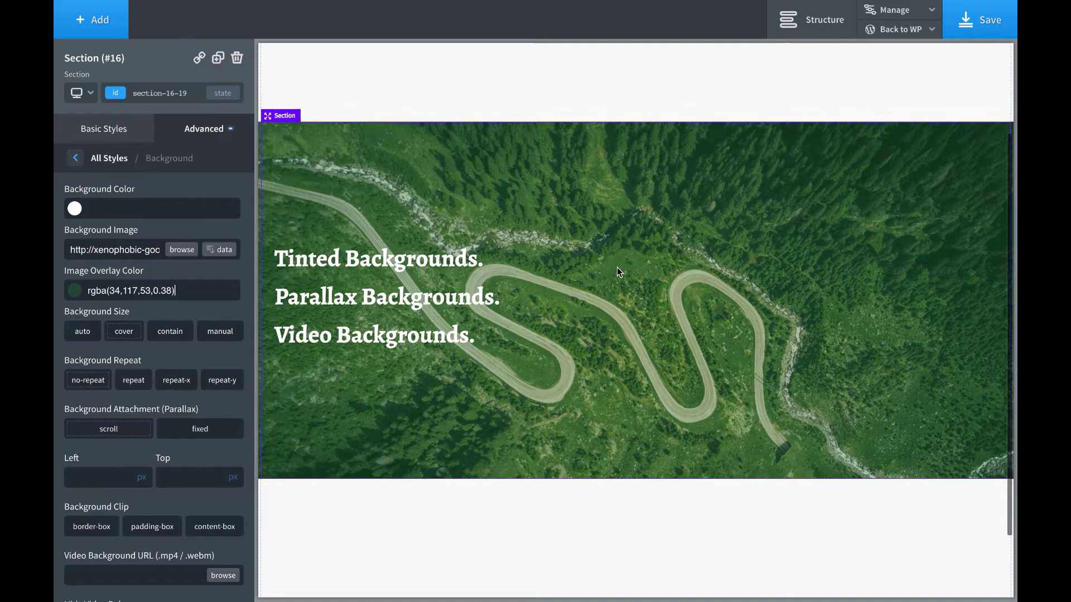
scroll(616, 267, "up", 2)
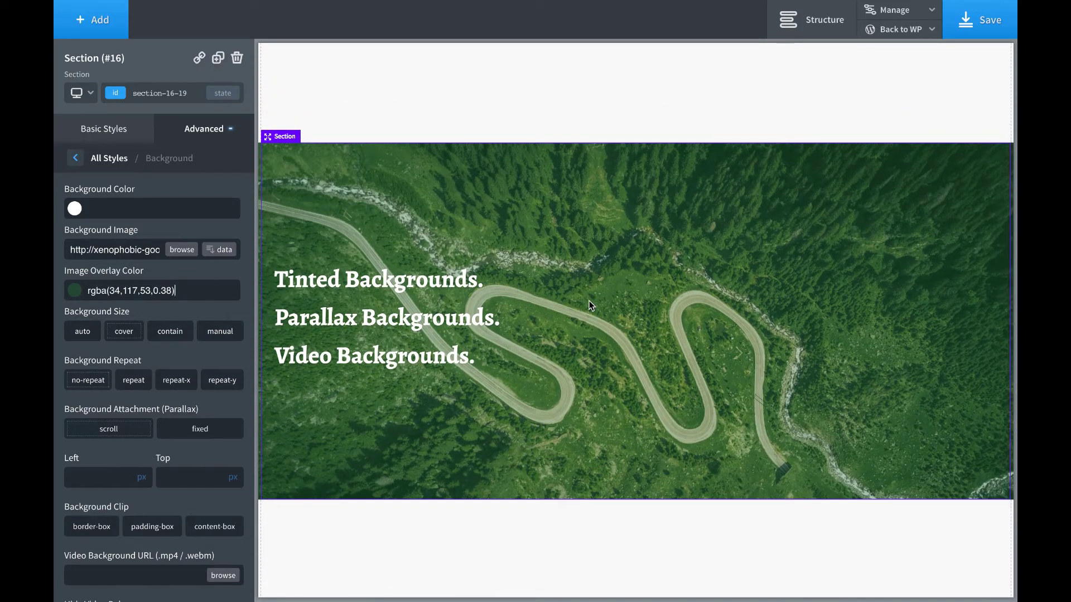
scroll(589, 302, "down", 1)
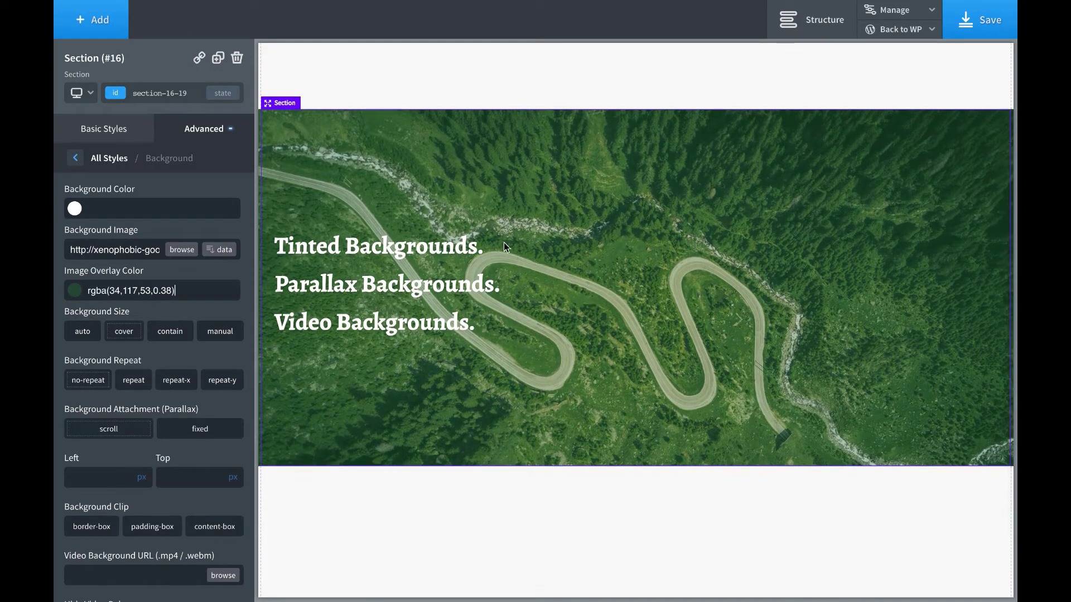
left_click(92, 19)
Insert a new section below the hero with a heading typed as 'Pattern backgrounds.'
left_click(105, 109)
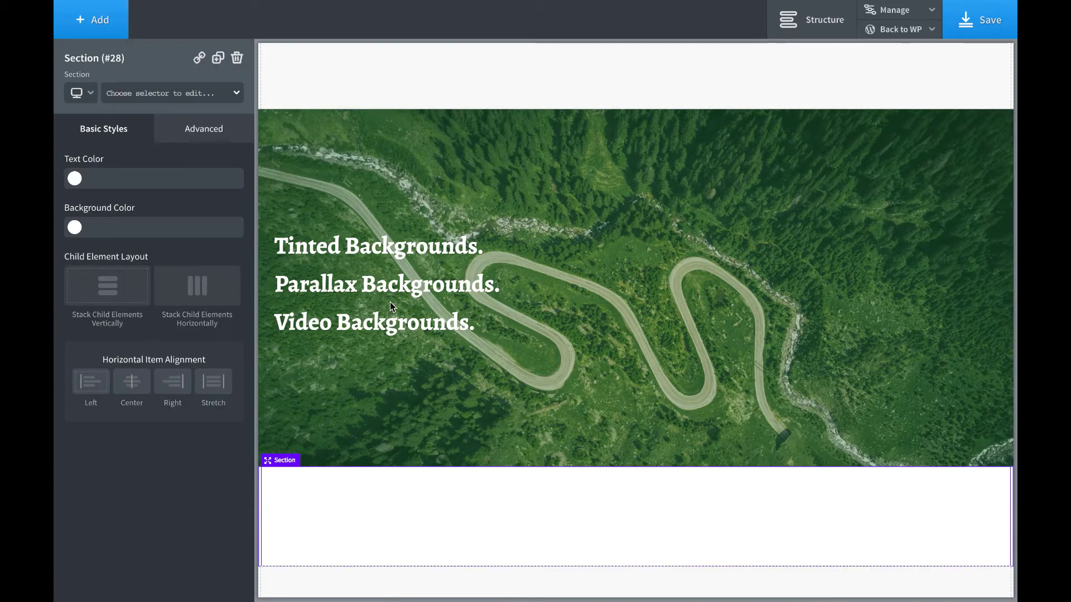
scroll(390, 301, "down", 3)
left_click(112, 37)
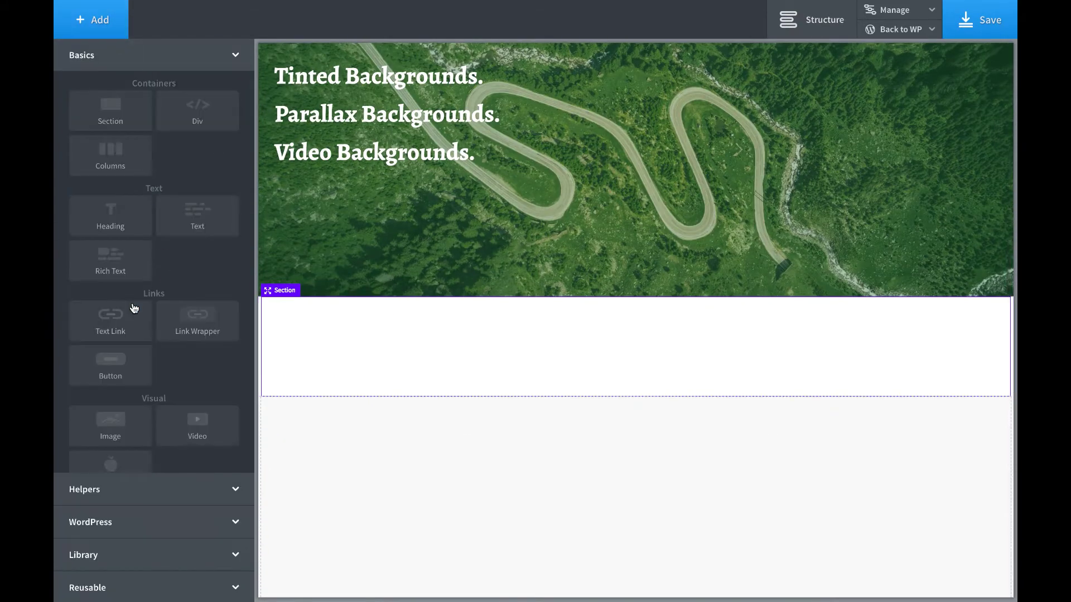
left_click(111, 216)
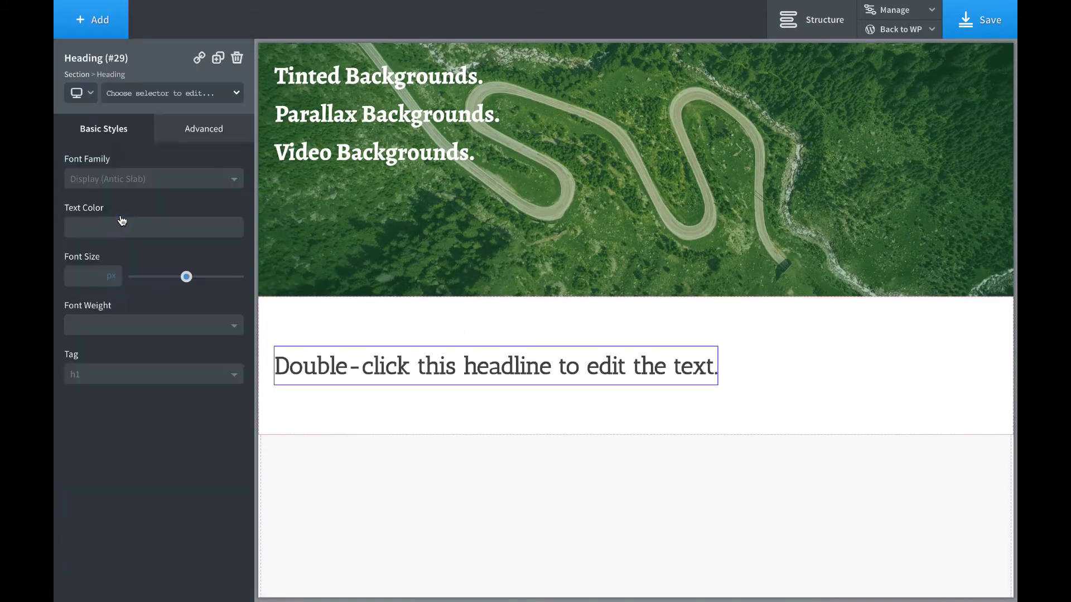
double_click(540, 366)
type("Pattern backgrounds.")
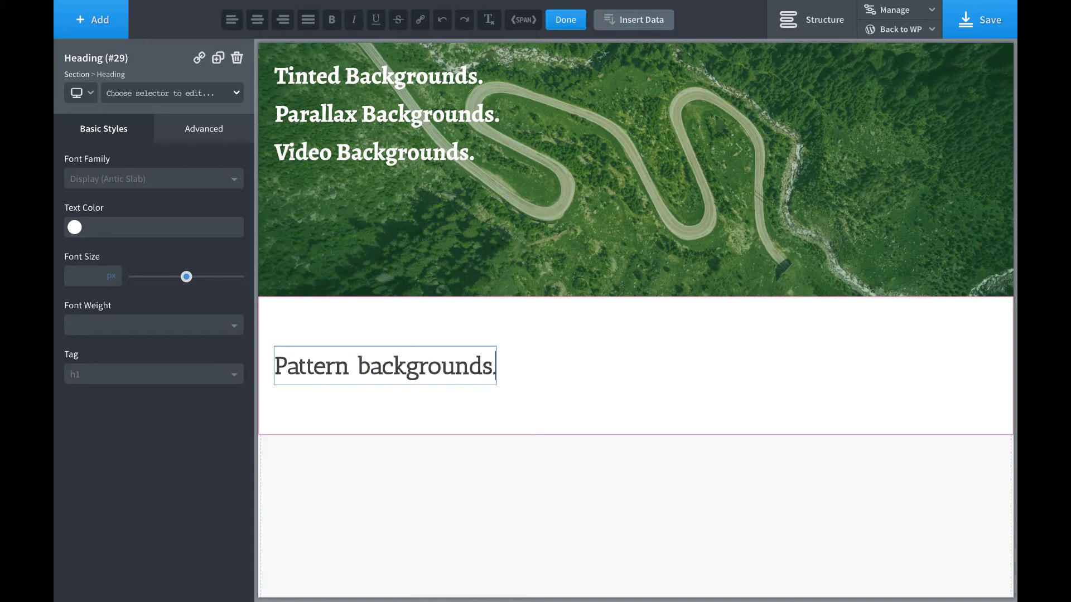
left_click(764, 366)
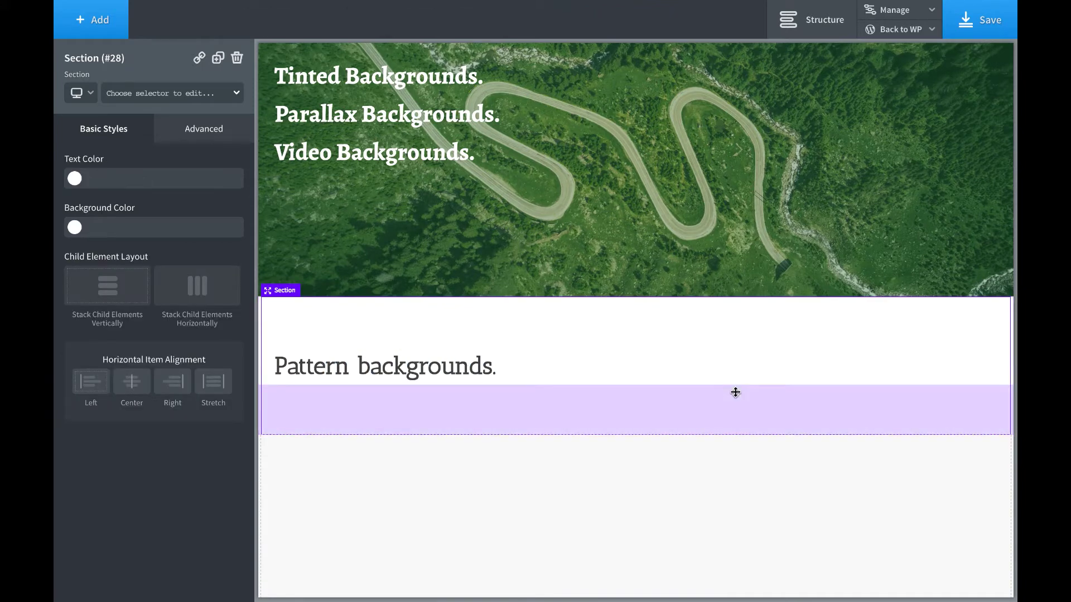
Download the Intersection pattern from Subtle Patterns and return to the Oxygen editor
mouse_move(572, 5)
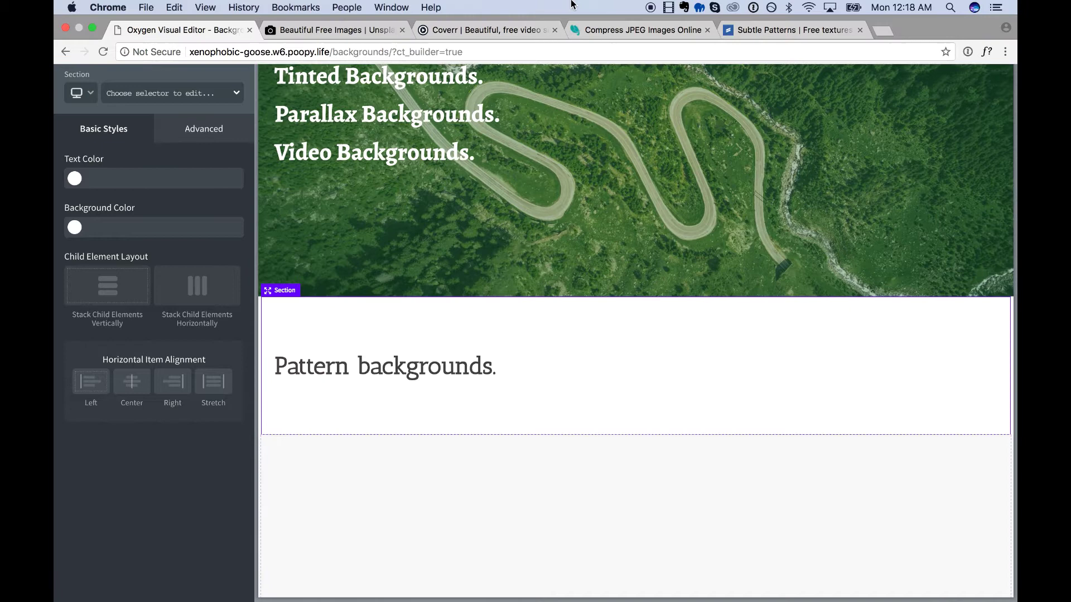
left_click(762, 28)
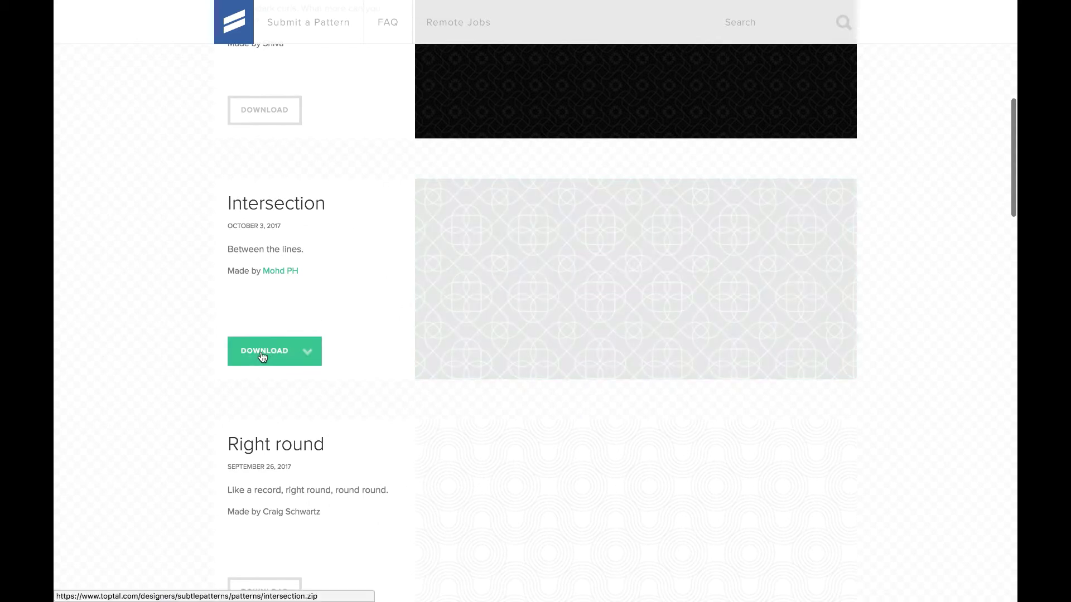
left_click(262, 355)
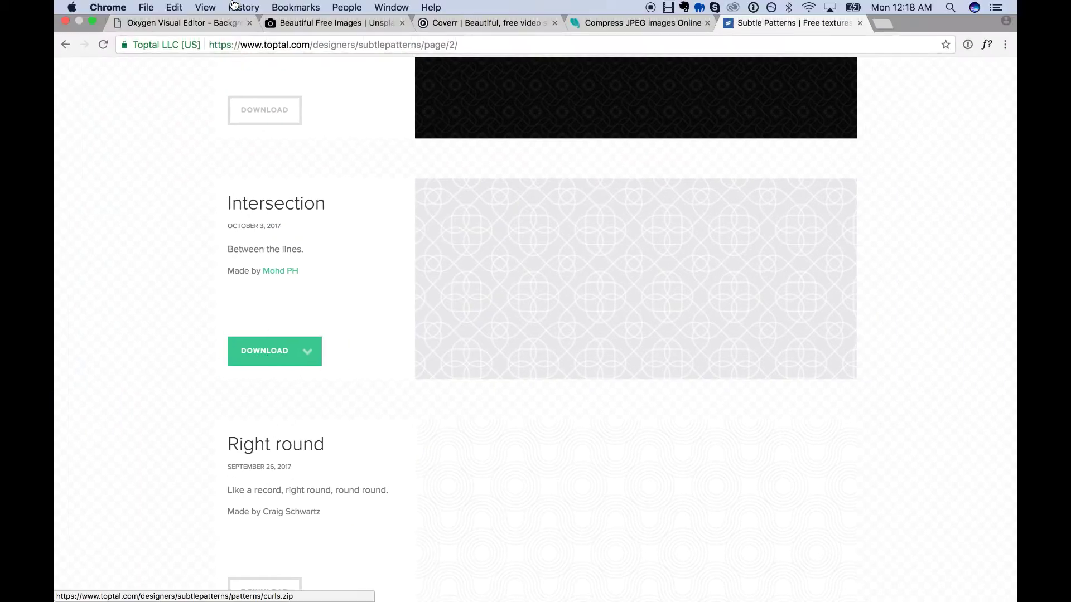
left_click(206, 28)
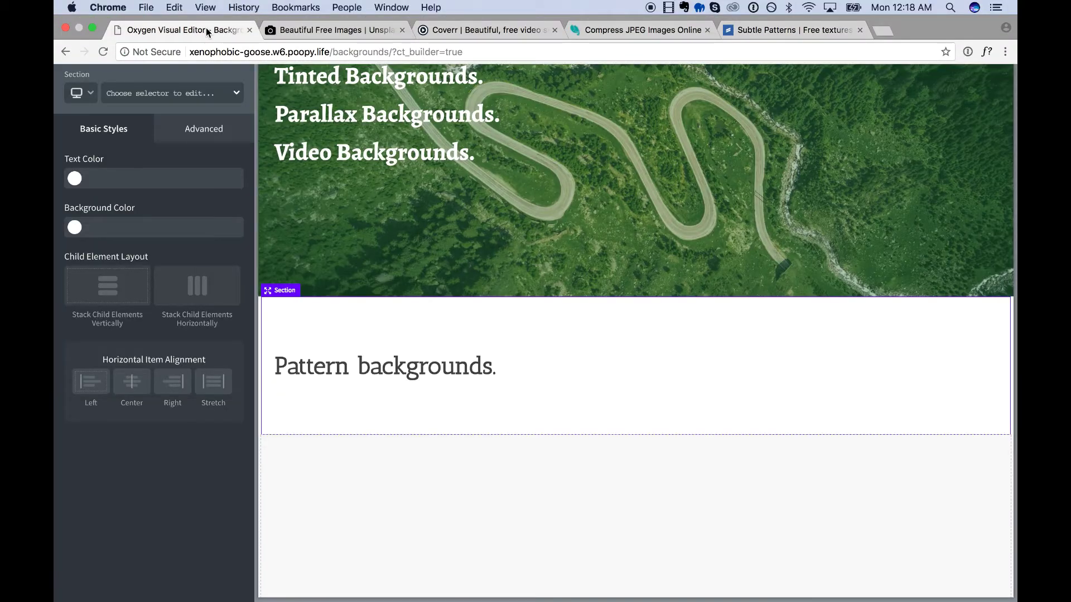
Upload intersection.png from the intersection folder as the Pattern backgrounds section's background image
left_click(193, 127)
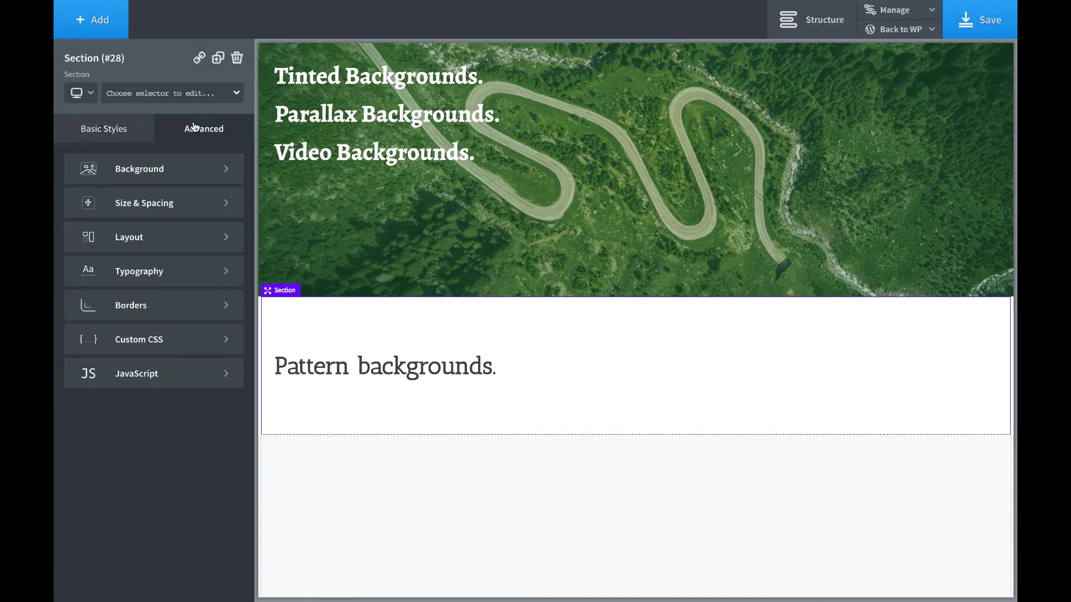
left_click(173, 174)
left_click(181, 251)
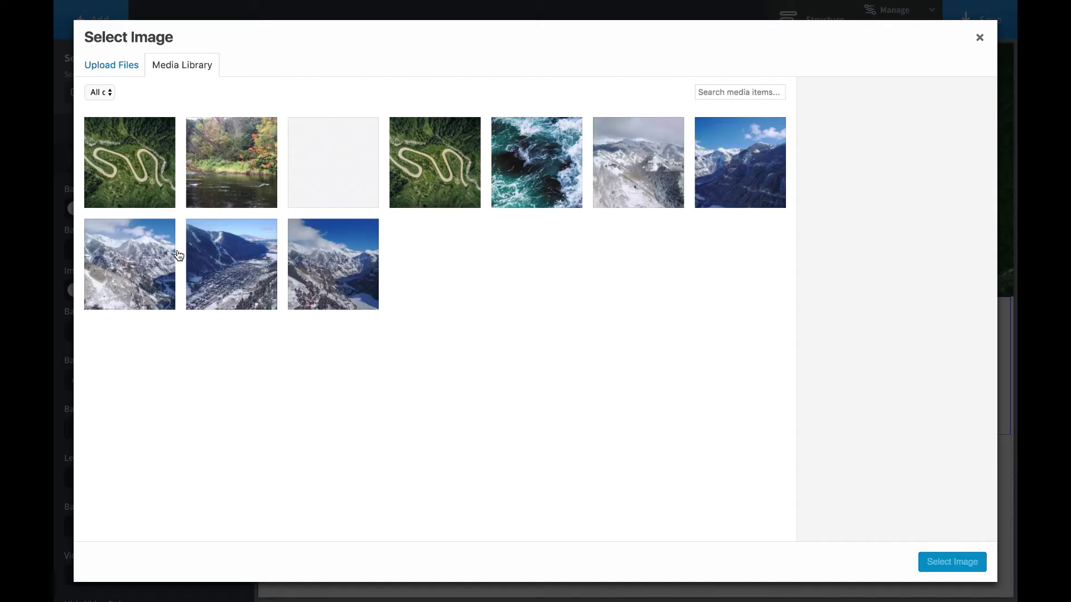
left_click(119, 66)
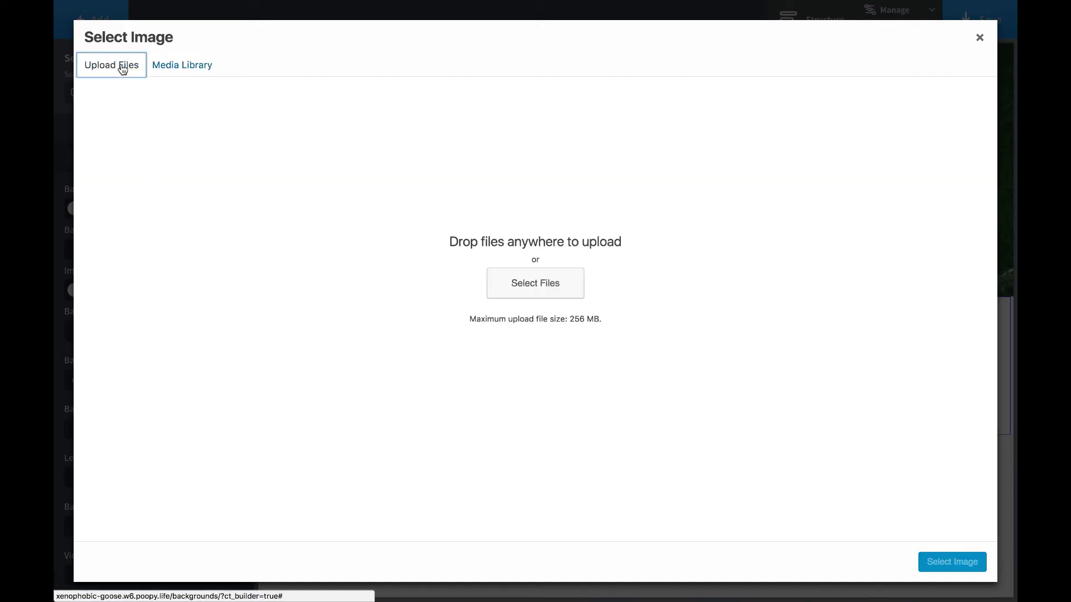
left_click(527, 298)
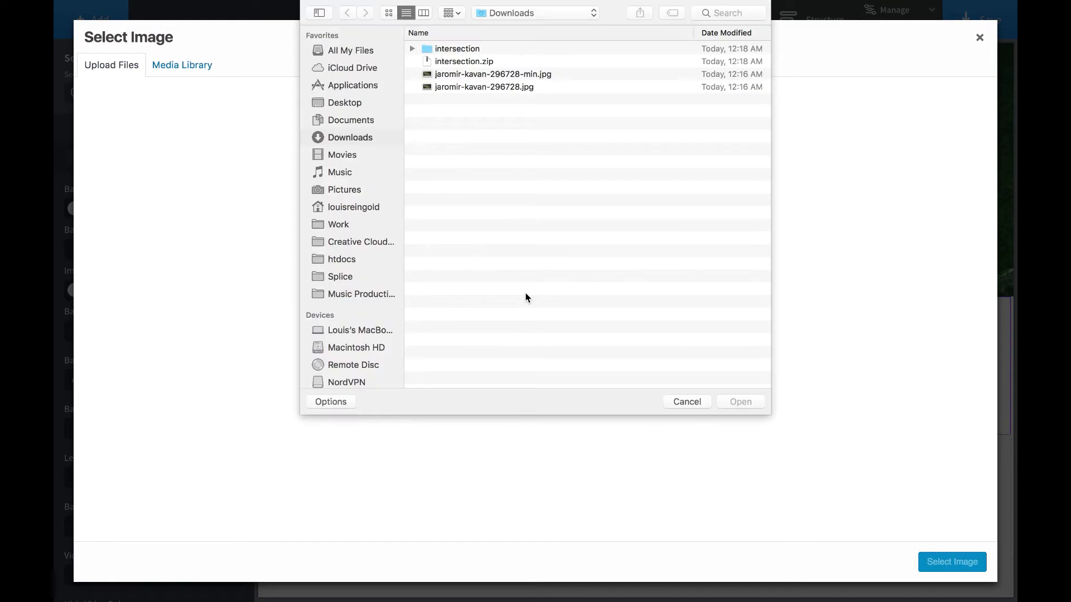
double_click(464, 49)
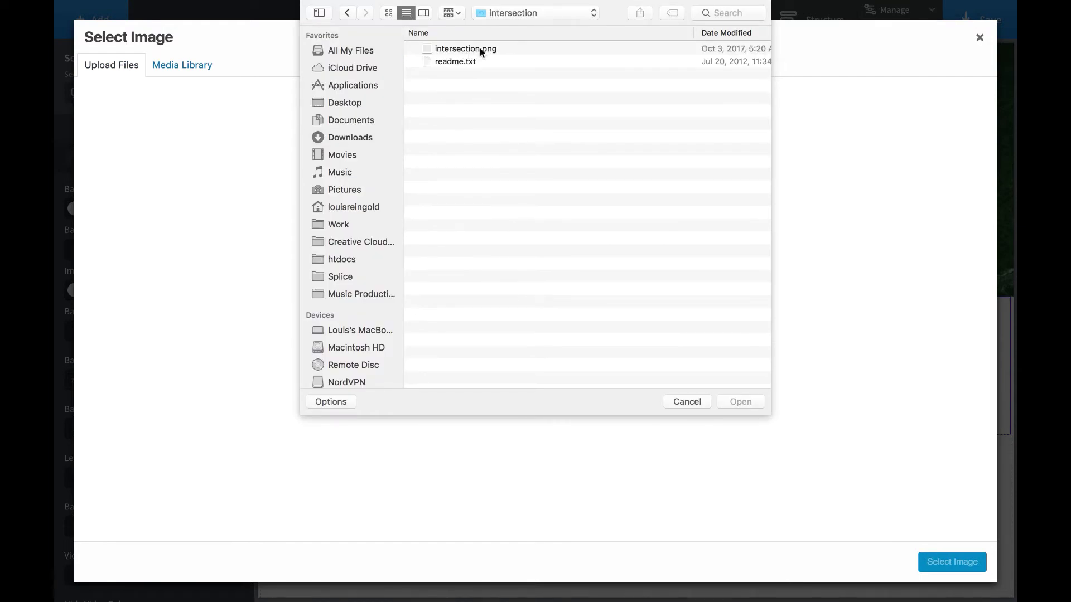
double_click(480, 49)
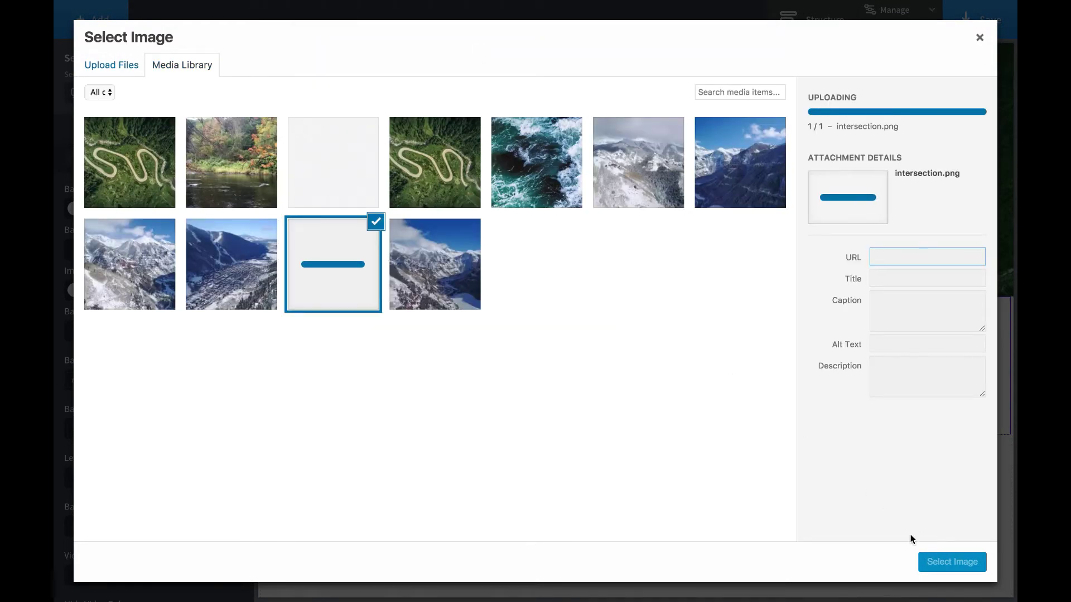
left_click(947, 561)
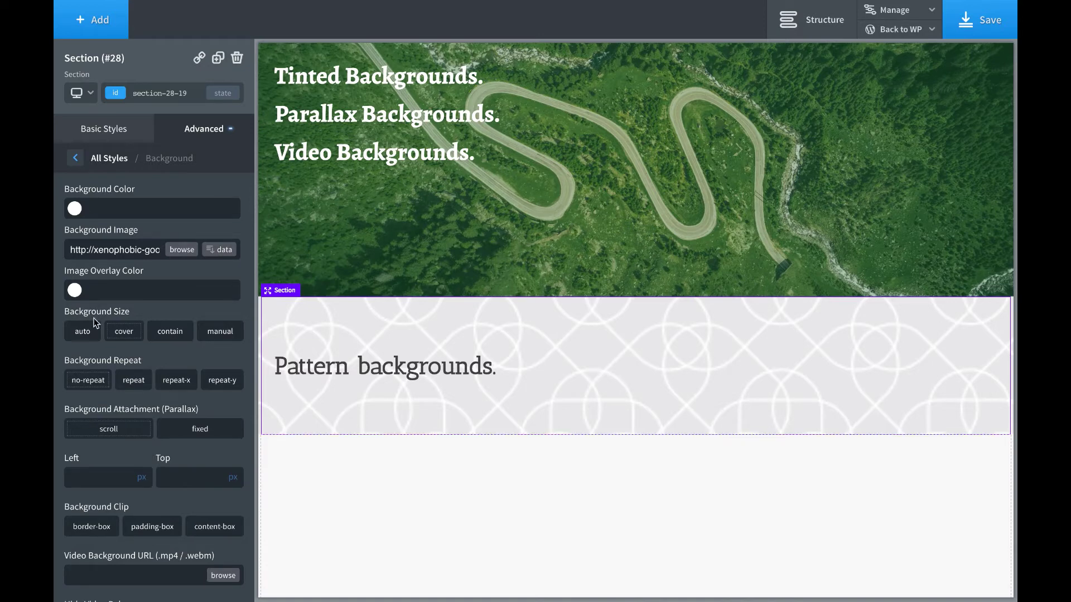
Set the intersection pattern to repeat and try a manual 200 × 200 px tile size
left_click(82, 333)
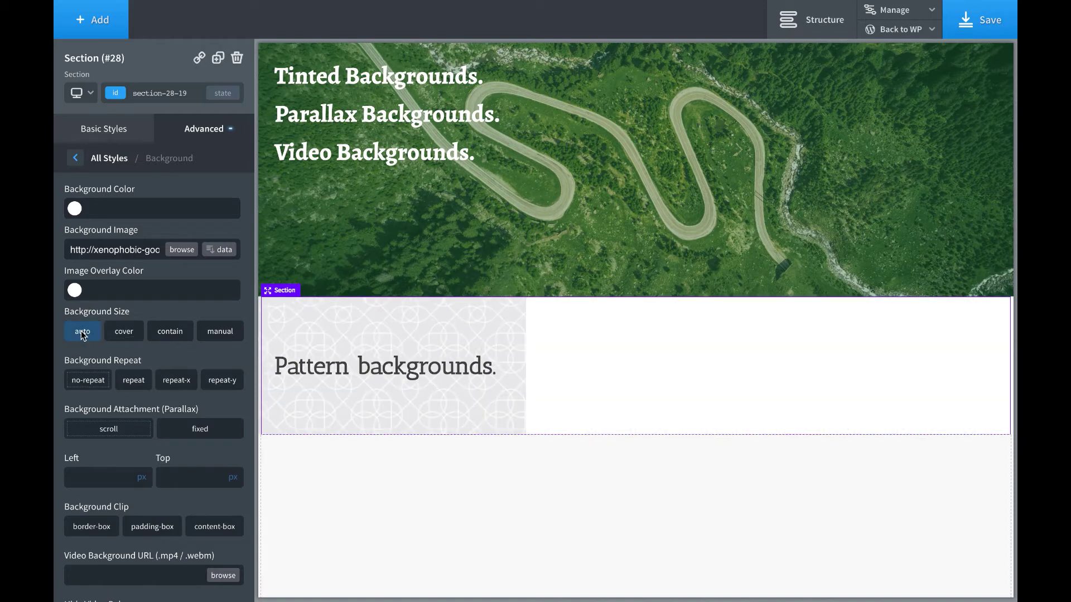
left_click(133, 382)
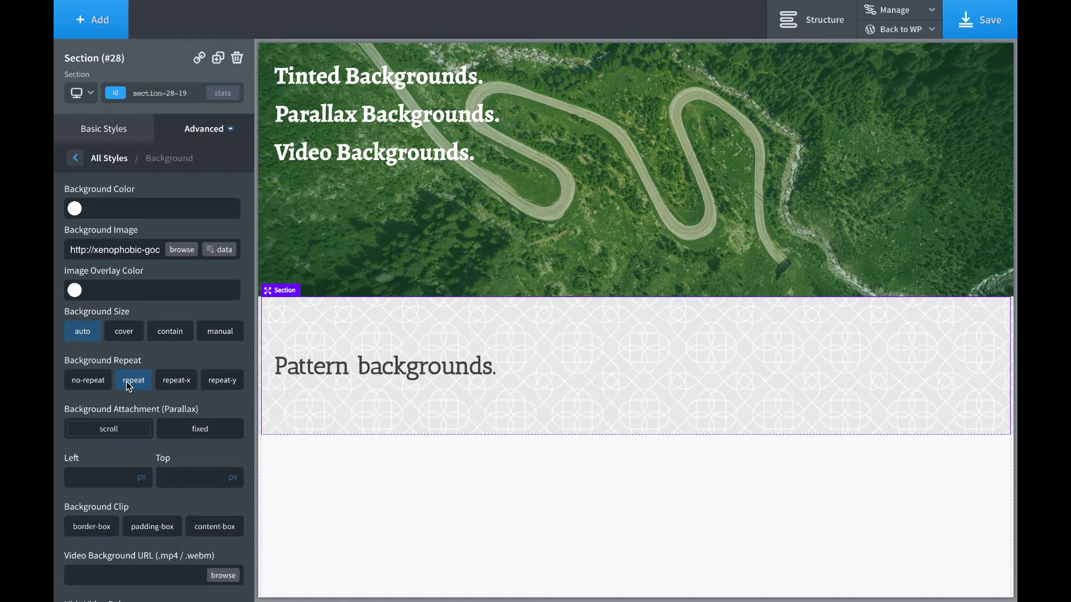
left_click(217, 334)
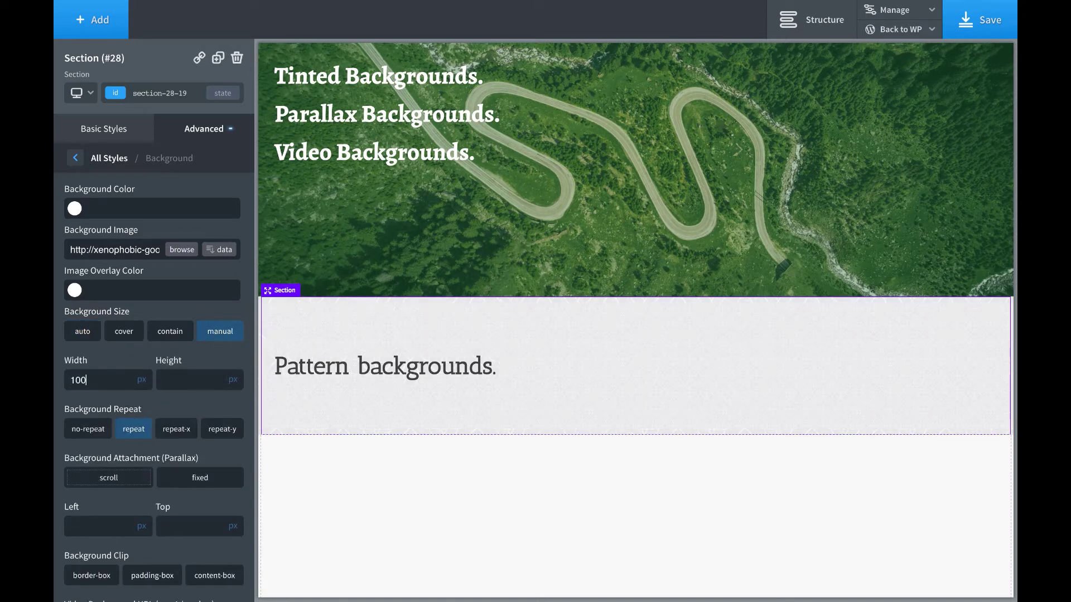
left_click(175, 382)
double_click(86, 383)
type("200")
key("Tab")
type("200")
Try a 500 × 500 px tile, then clear the values and return Background Size to auto
double_click(66, 373)
type("500")
key("Tab")
type("500")
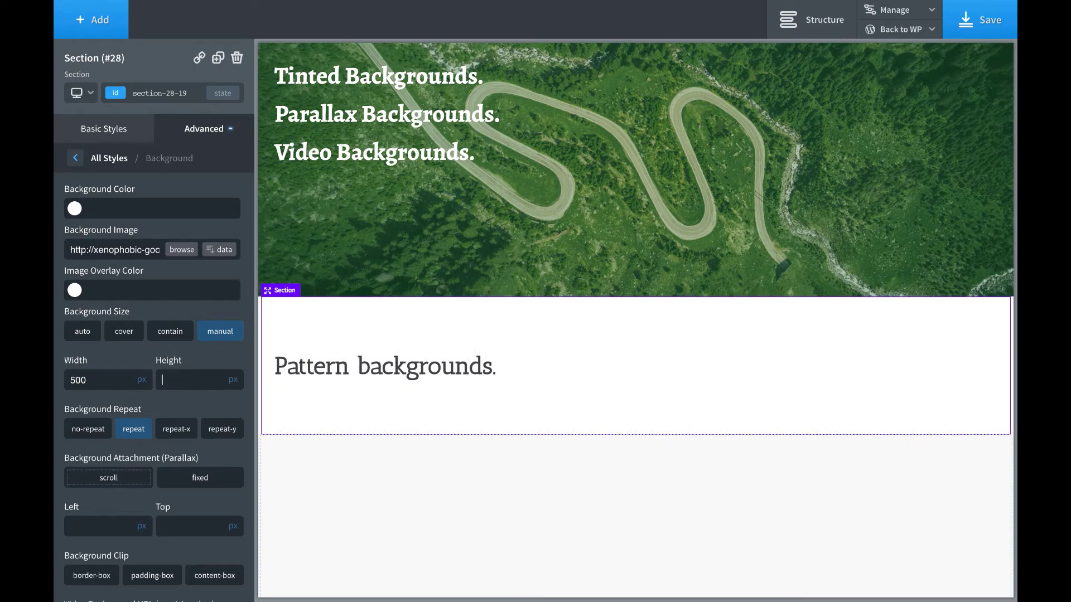
key("ctrl+a")
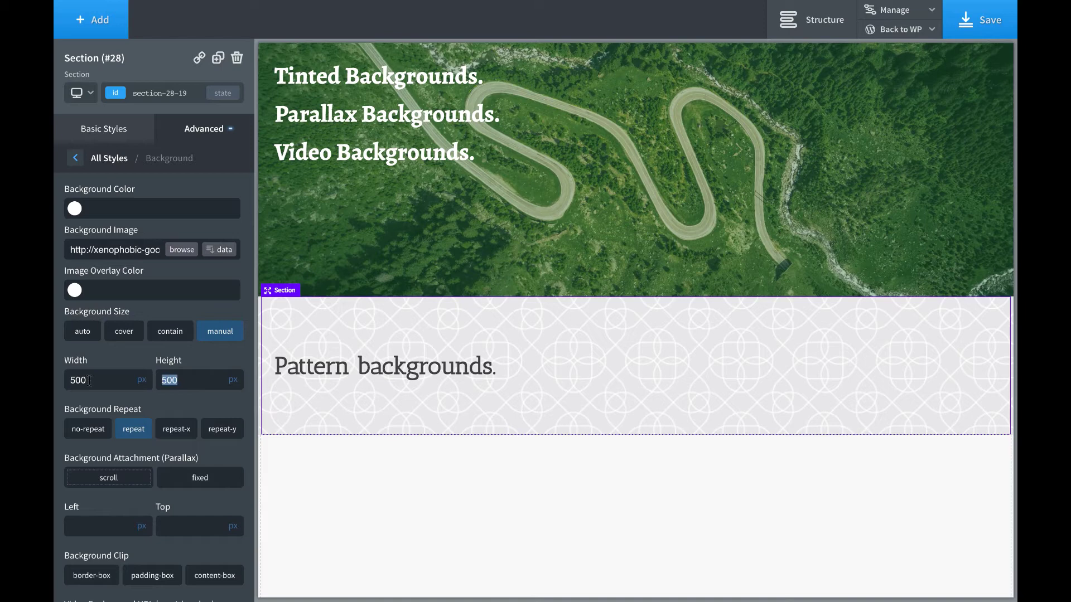
key("BackSpace")
double_click(78, 379)
key("BackSpace")
left_click(84, 333)
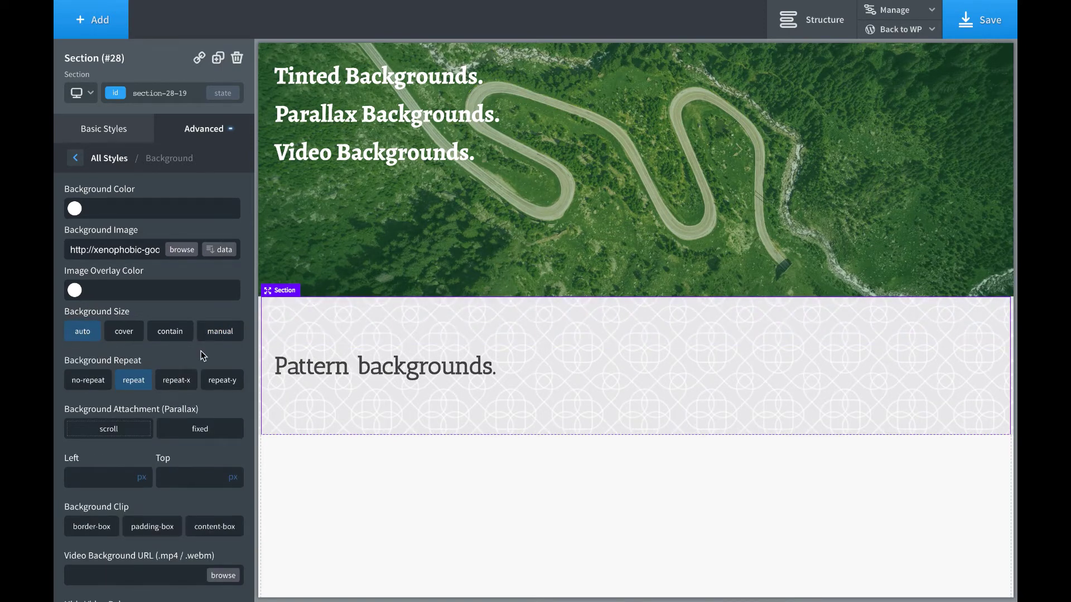
Set the green hero section's road image Background Attachment to fixed
scroll(171, 367, "down", 1)
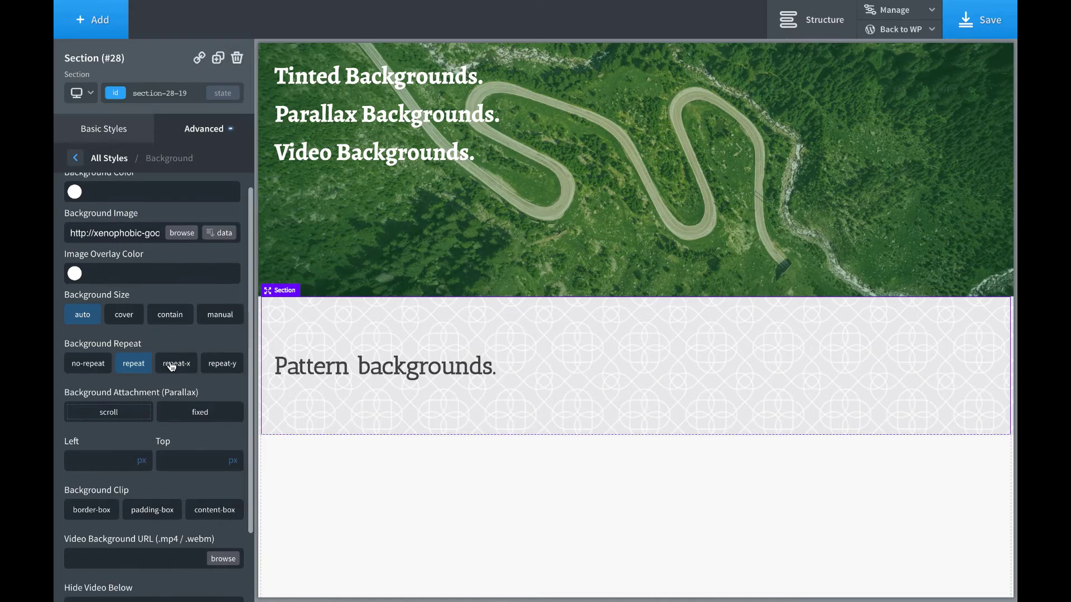
scroll(171, 366, "up", 1)
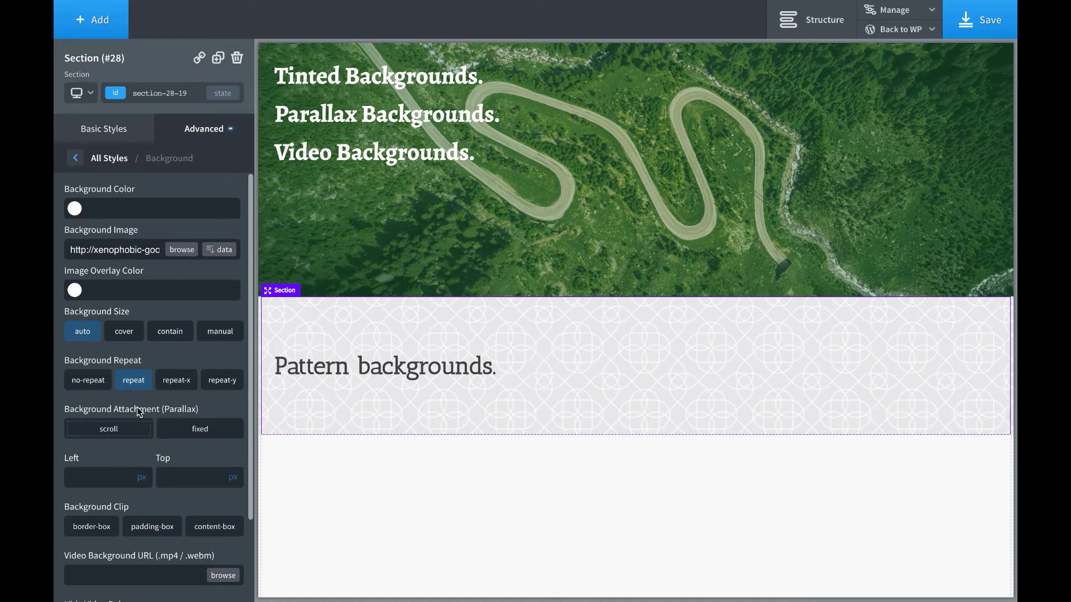
scroll(553, 247, "up", 5)
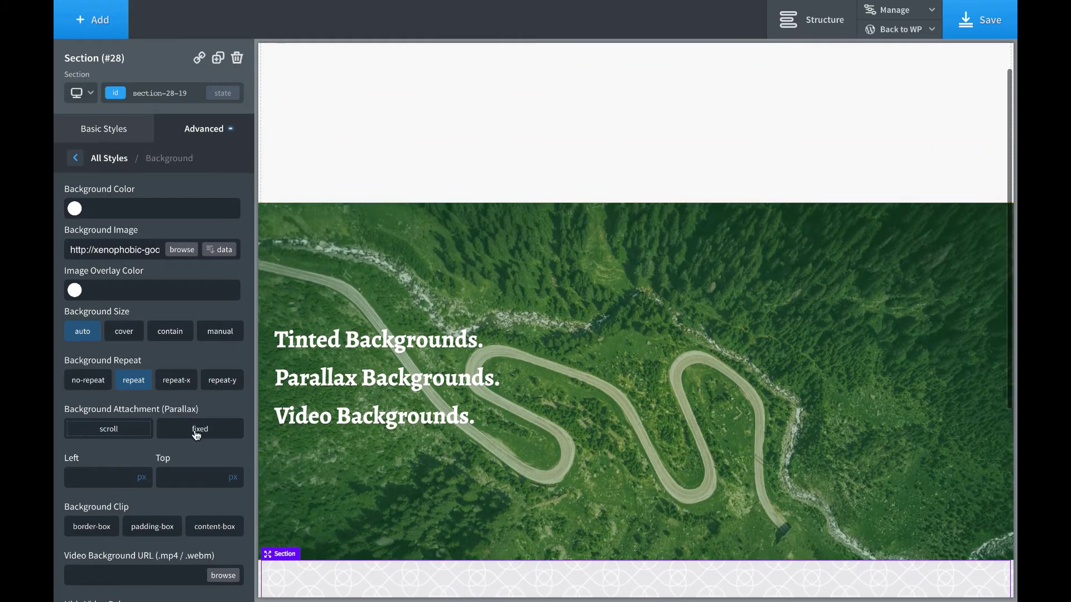
scroll(694, 333, "up", 1)
scroll(694, 332, "down", 5)
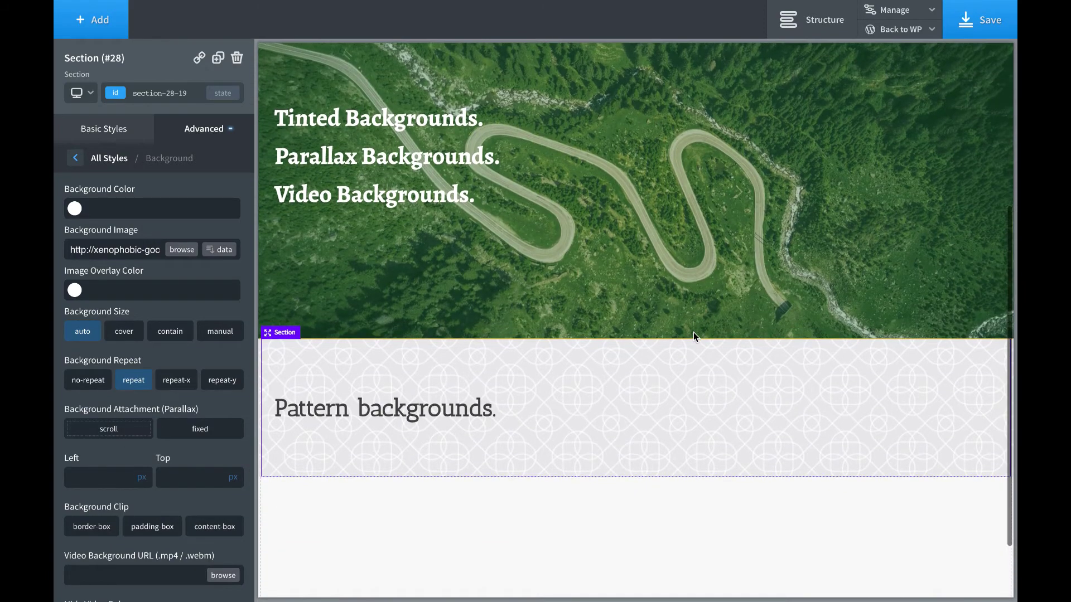
scroll(694, 333, "up", 5)
scroll(693, 332, "down", 2)
left_click(625, 336)
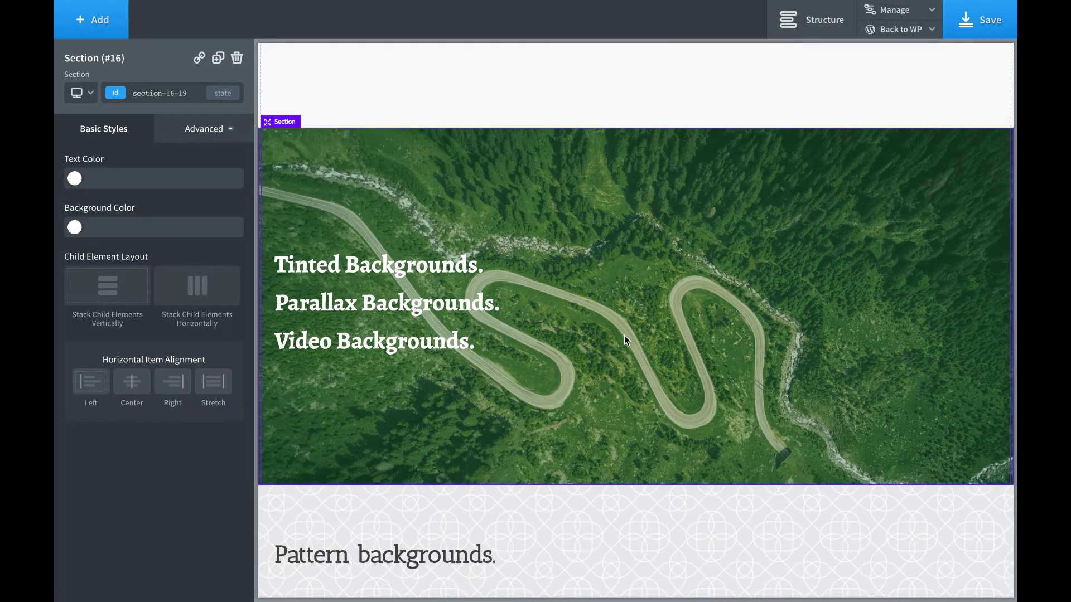
left_click(196, 129)
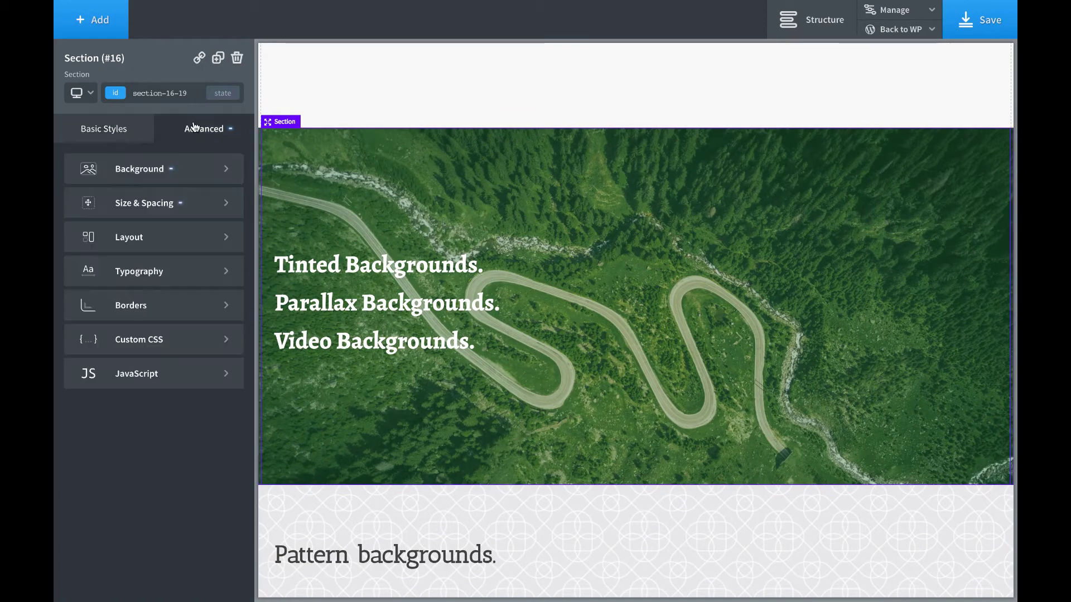
left_click(183, 182)
left_click(199, 429)
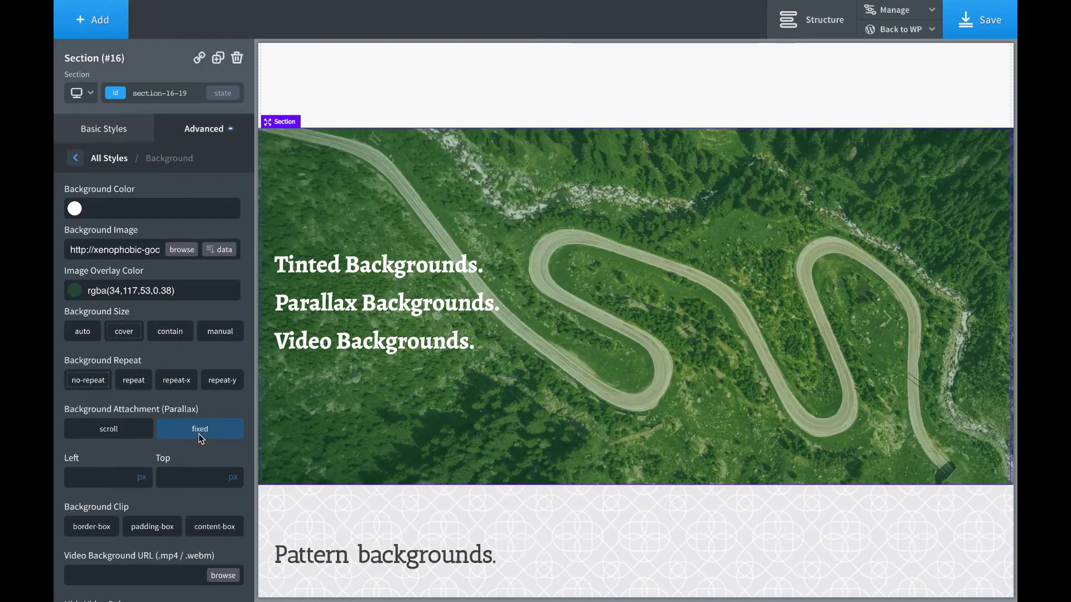
Scroll the canvas to preview the fixed road image's parallax effect
scroll(597, 282, "up", 1)
scroll(596, 286, "down", 5)
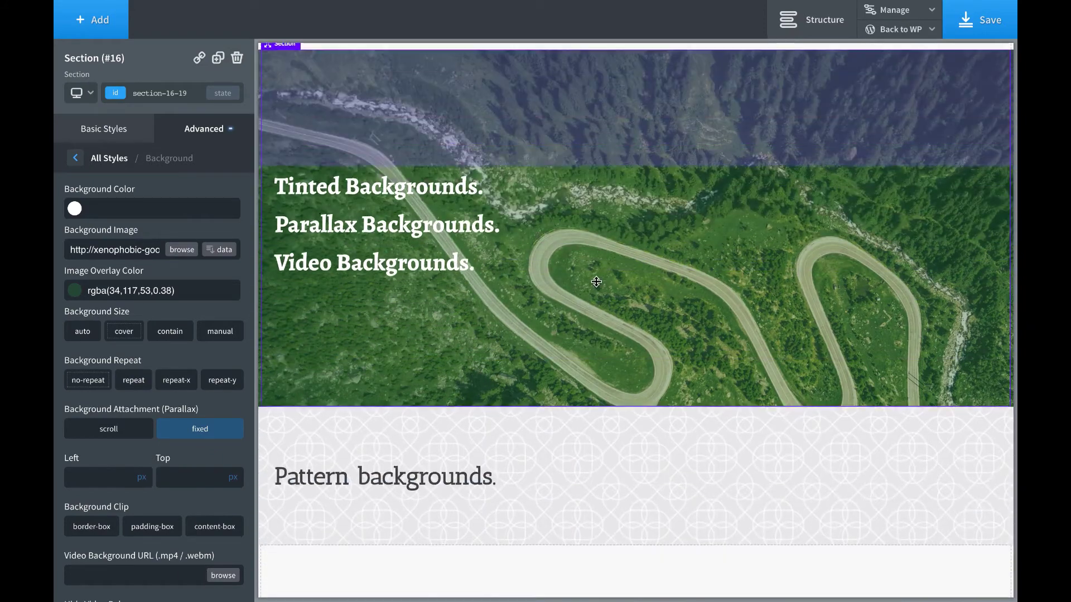
scroll(597, 285, "up", 5)
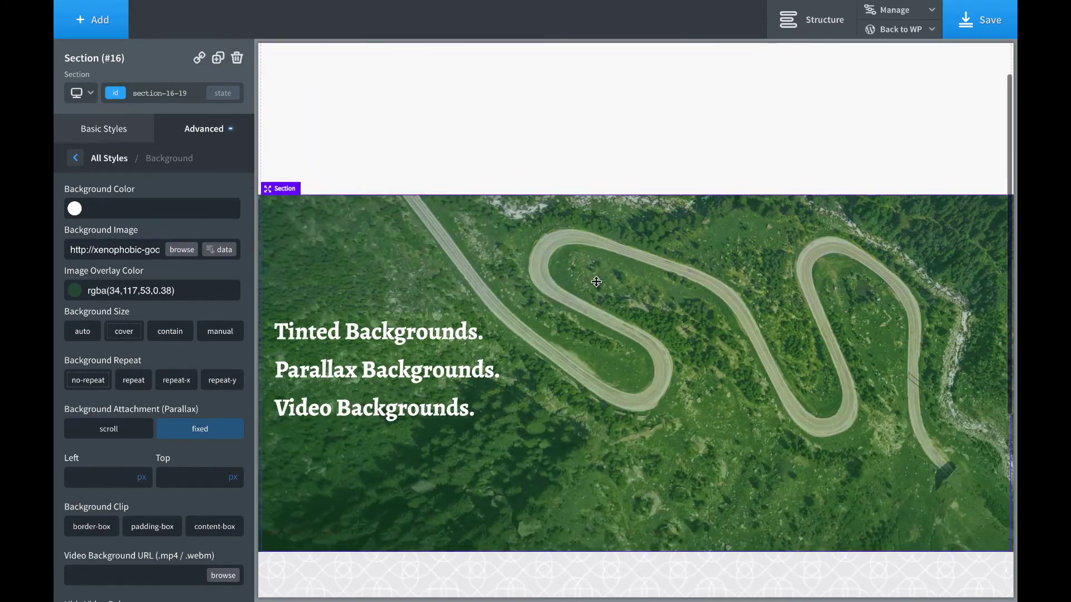
scroll(596, 282, "down", 6)
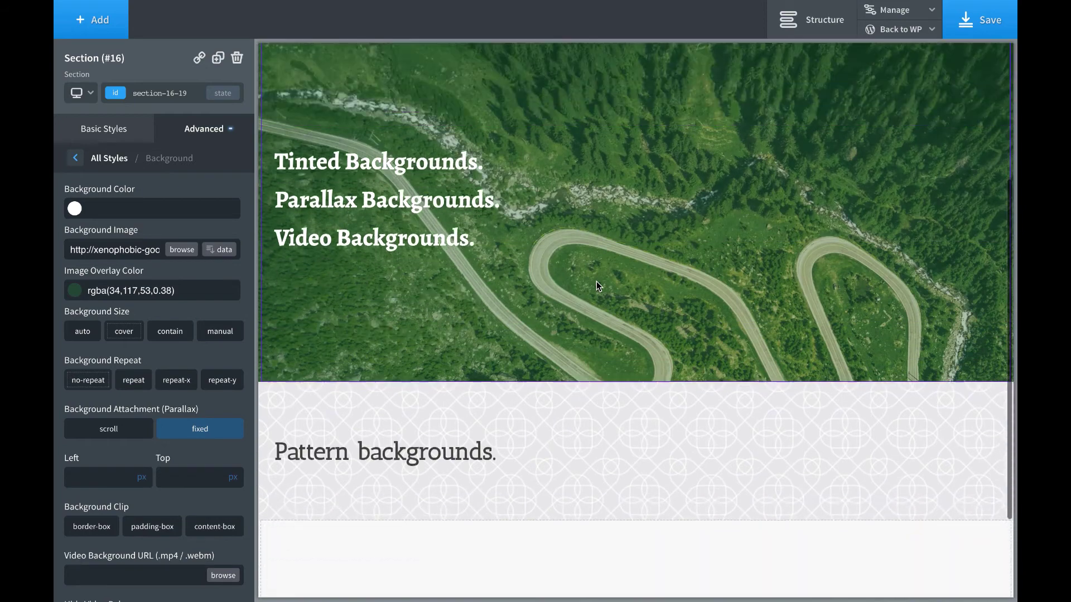
scroll(597, 286, "up", 6)
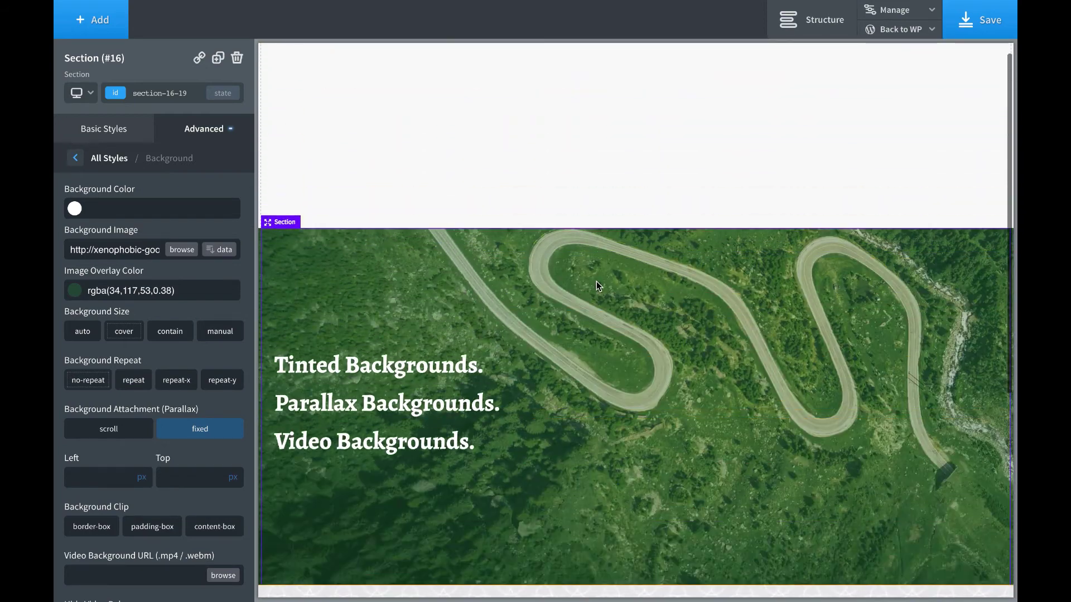
scroll(597, 286, "down", 4)
scroll(596, 286, "down", 1)
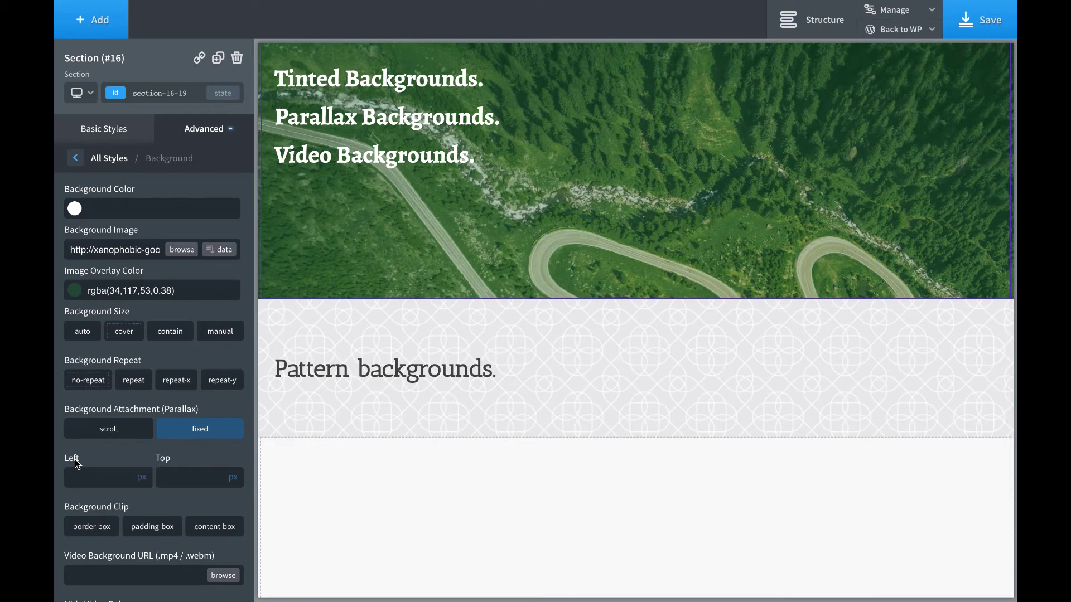
Set the Pattern backgrounds section's background Left offset to 20 px
left_click(591, 379)
left_click(215, 128)
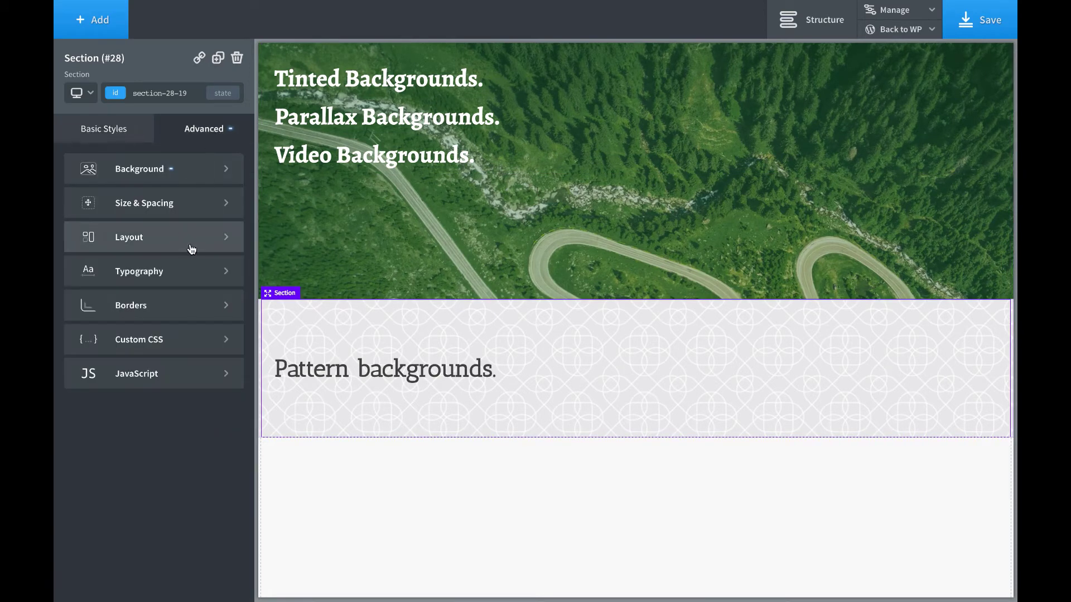
left_click(209, 169)
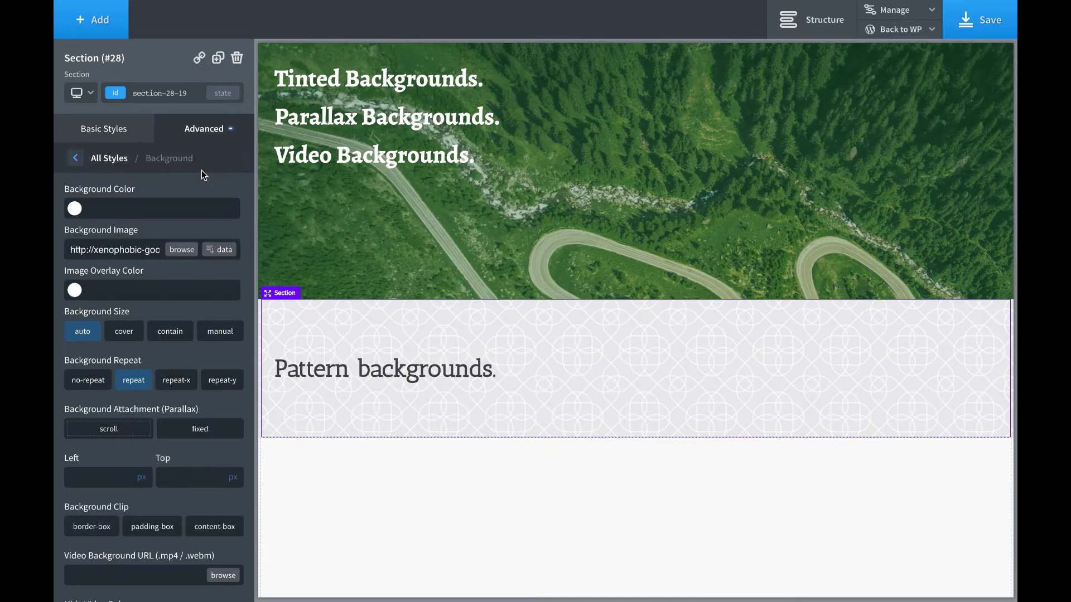
left_click(111, 482)
type("10")
key("BackSpace")
type("20")
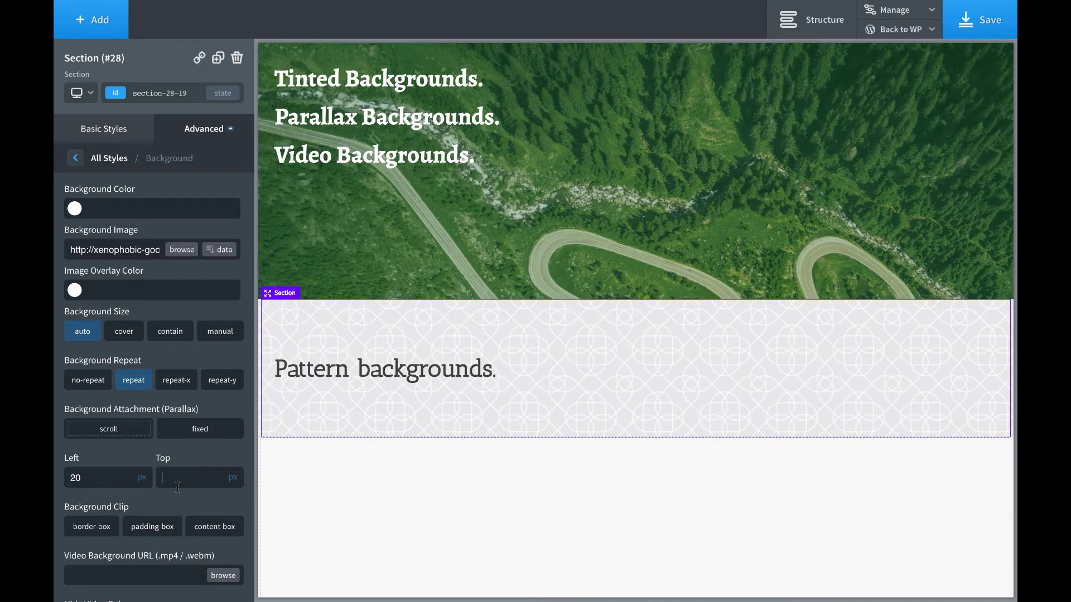
type("24")
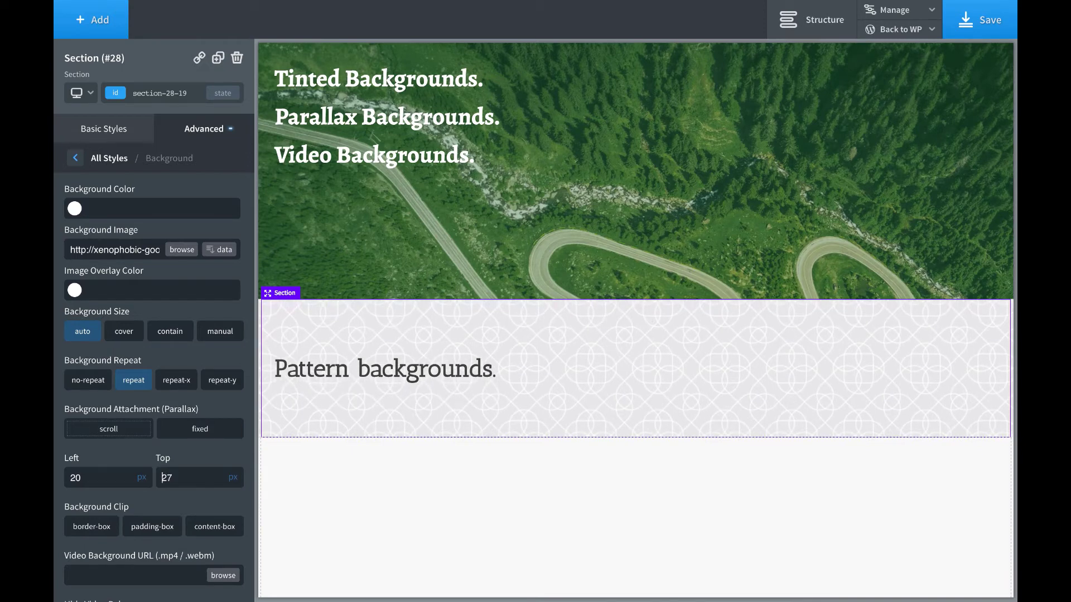
Adjust the background Top offset to 62 px and scroll down to the Video Background URL field
key("shift+Up")
key("shift+Up")
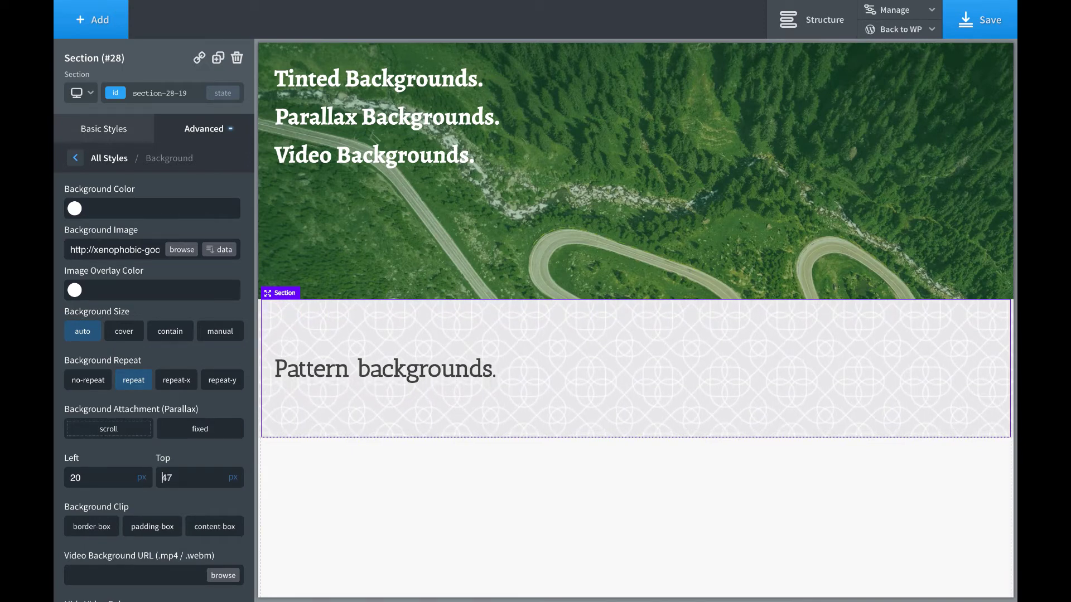
key("Up")
key("Up")
key("Up")
key("Up")
key("Up")
key("Up")
key("Up")
key("Up")
key("Up")
key("Up")
key("Up")
key("Up")
key("Up")
key("Up")
key("Up")
key("Up")
key("Up")
key("Up")
key("Up")
key("Up")
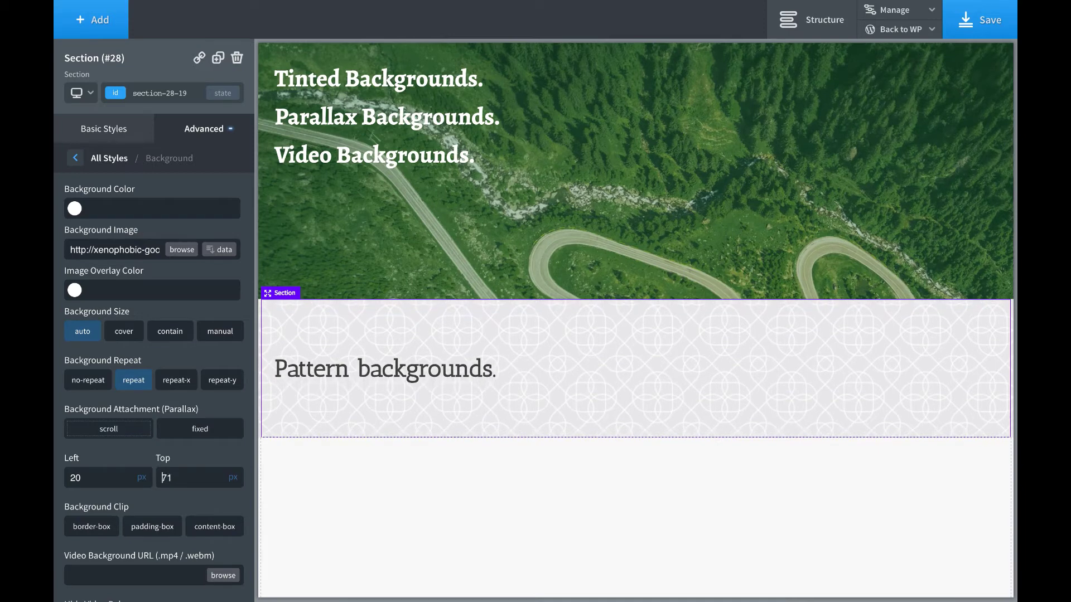
key("Up")
key("Up")
key("Up")
key("Up")
key("Up")
key("Down")
key("Down")
key("Down")
key("Down")
key("Down")
key("Down")
key("Down")
key("Down")
key("Down")
key("Down")
scroll(470, 385, "down", 1)
scroll(113, 508, "down", 1)
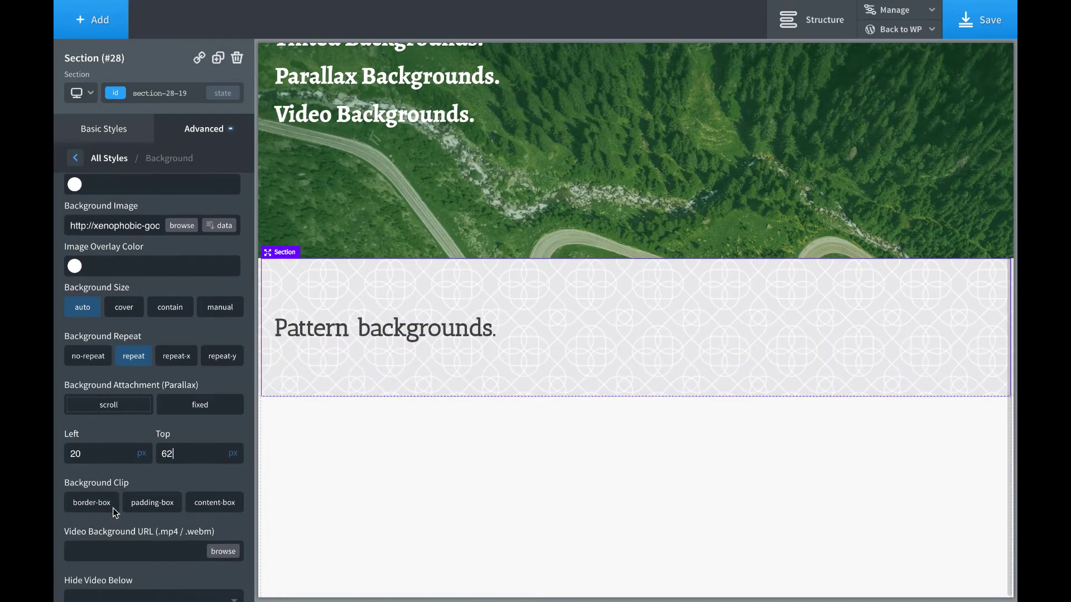
scroll(113, 508, "down", 1)
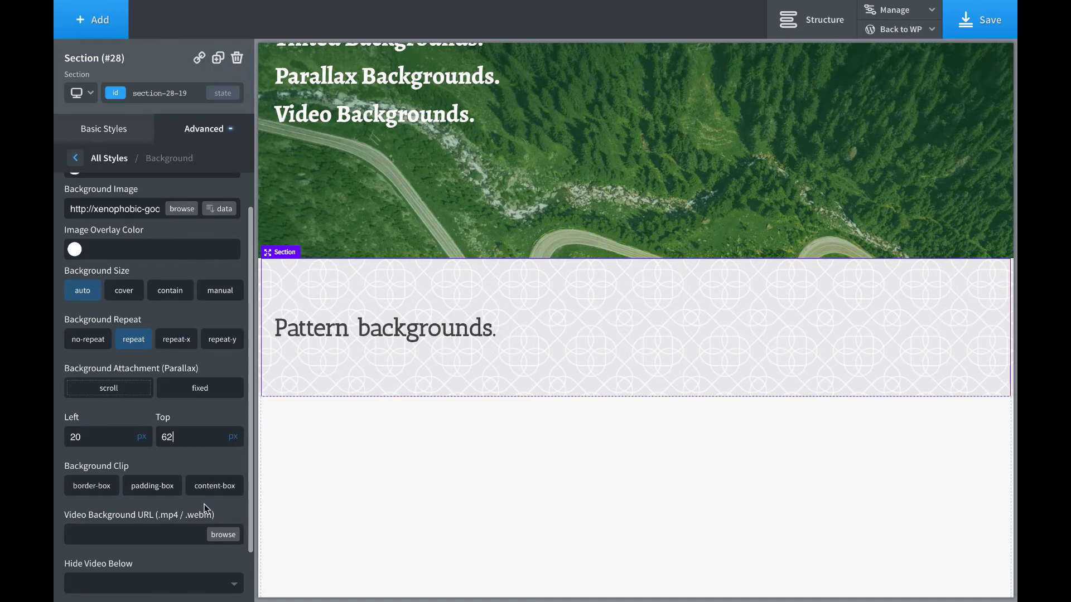
scroll(206, 508, "down", 1)
scroll(152, 534, "down", 1)
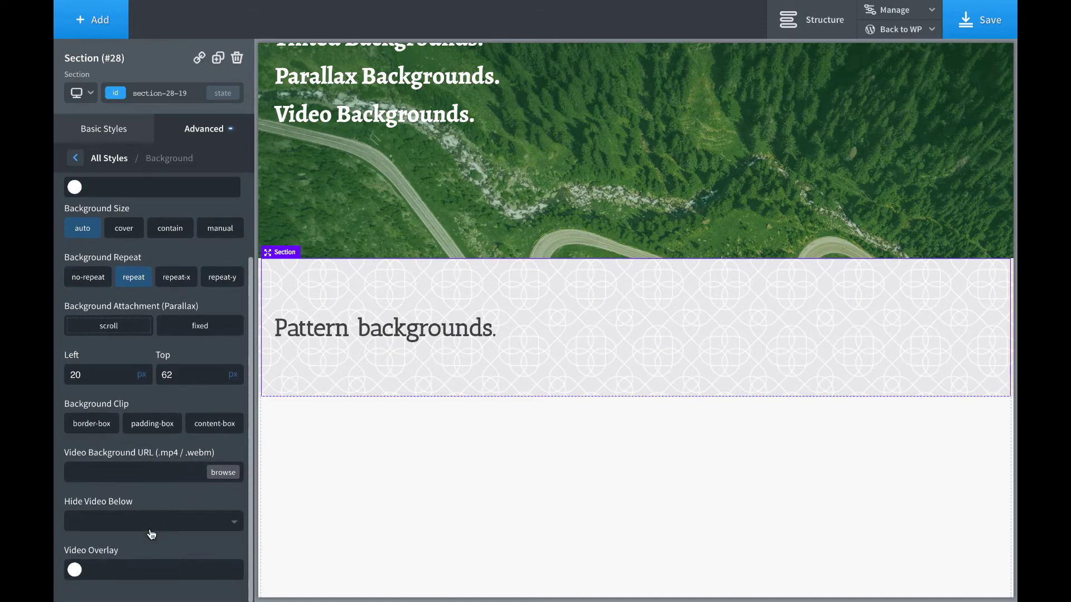
scroll(151, 530, "up", 3)
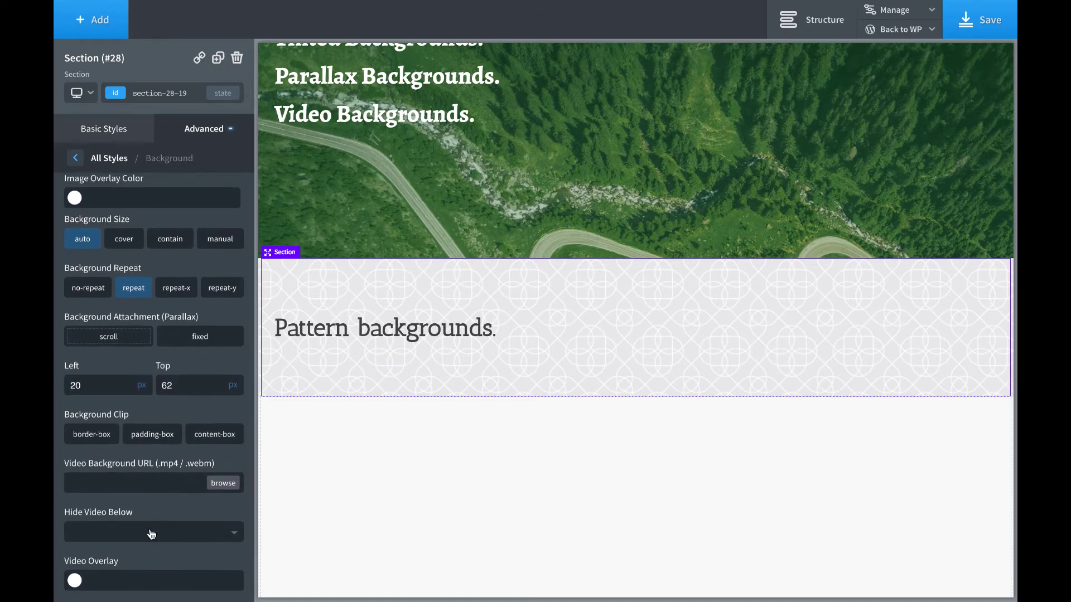
Remove the top section's green overlay colour and forest image, and turn off fixed attachment
scroll(150, 530, "down", 3)
left_click(531, 223)
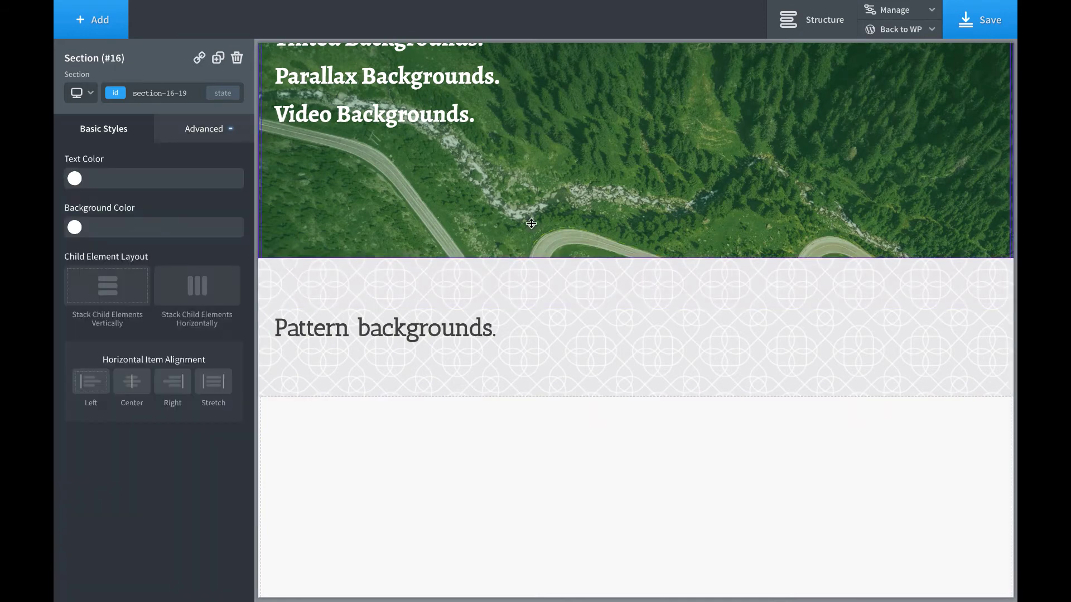
left_click(234, 130)
left_click(176, 215)
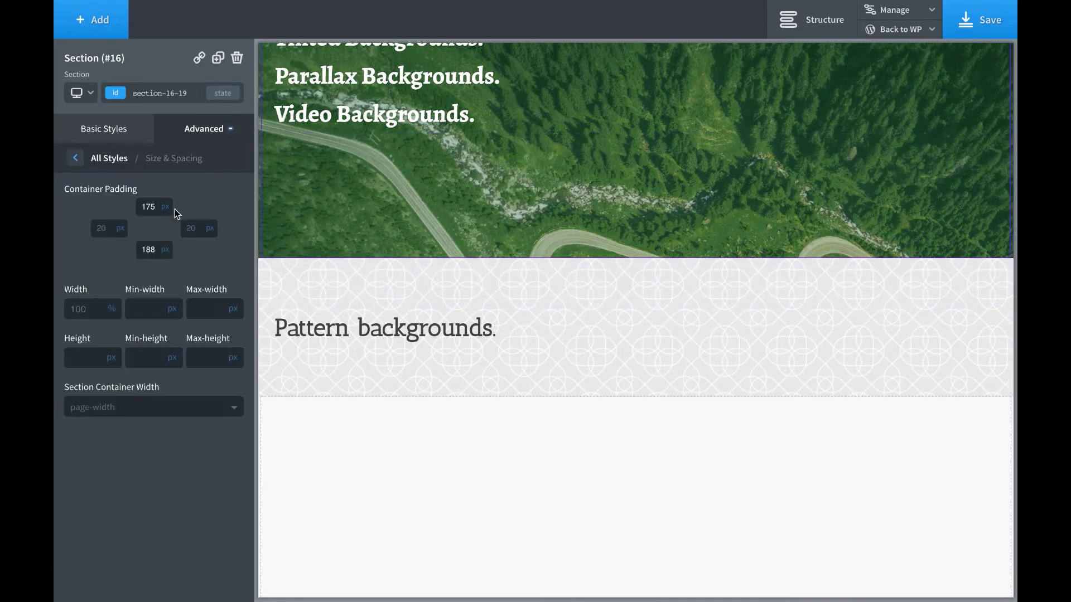
left_click(110, 159)
left_click(180, 179)
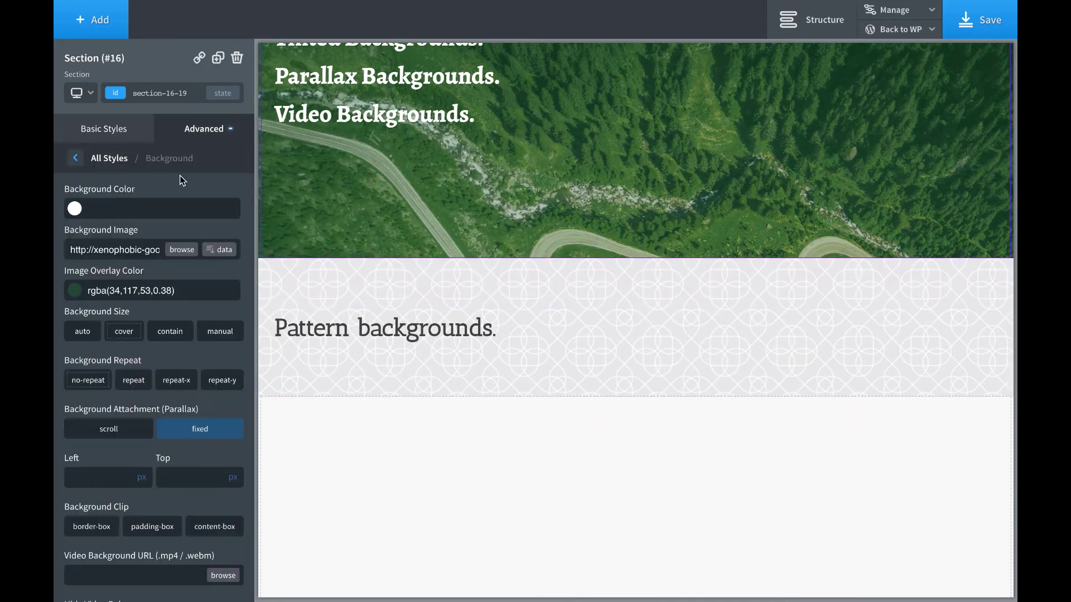
key("ctrl+a")
key("BackSpace")
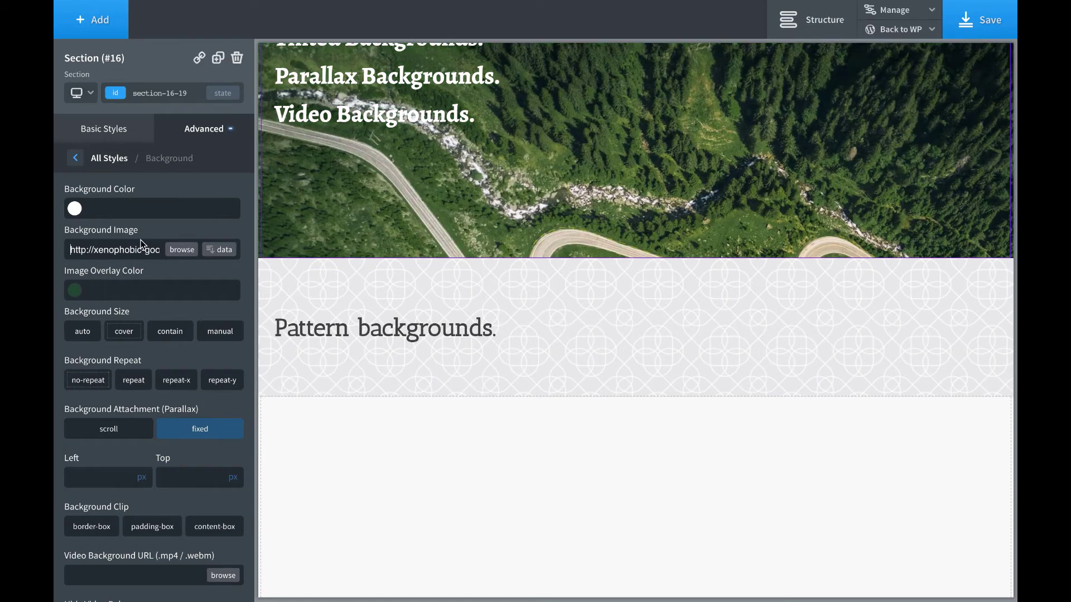
left_click_drag(93, 250, 139, 251)
key("ctrl+a")
key("BackSpace")
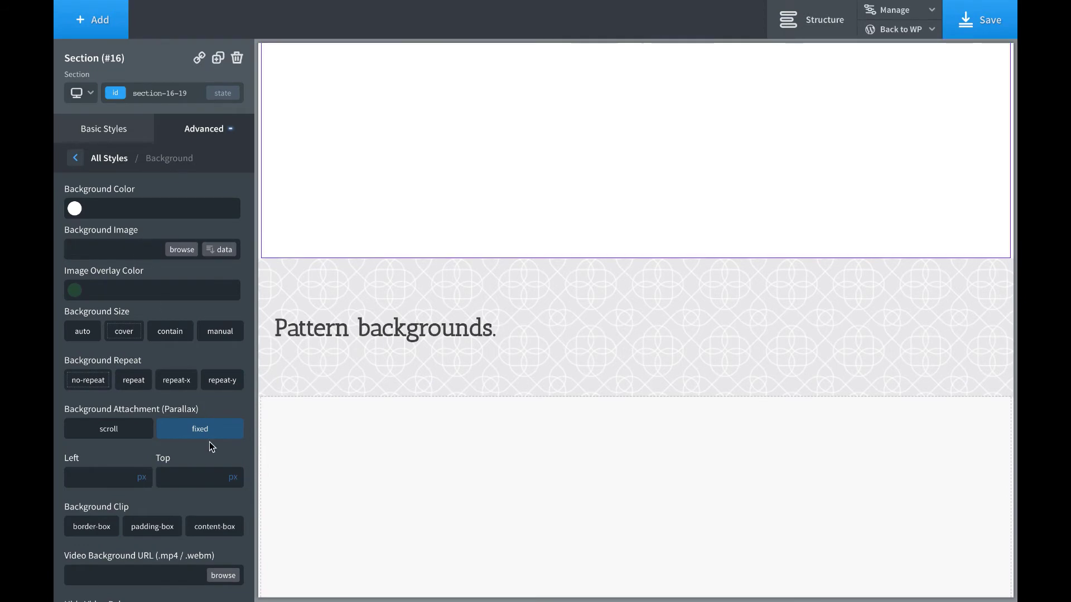
left_click(203, 434)
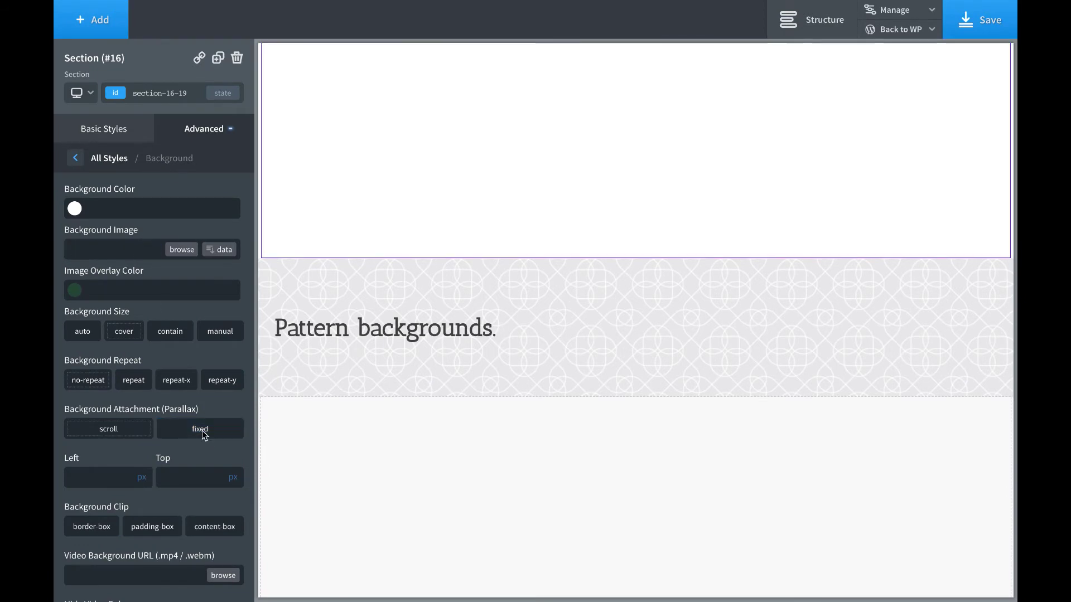
Set the top-section headings' text colour to black, then reselect the section's background settings
left_click(397, 117)
key("BackSpace")
key("BackSpace")
key("BackSpace")
key("BackSpace")
key("BackSpace")
type("black")
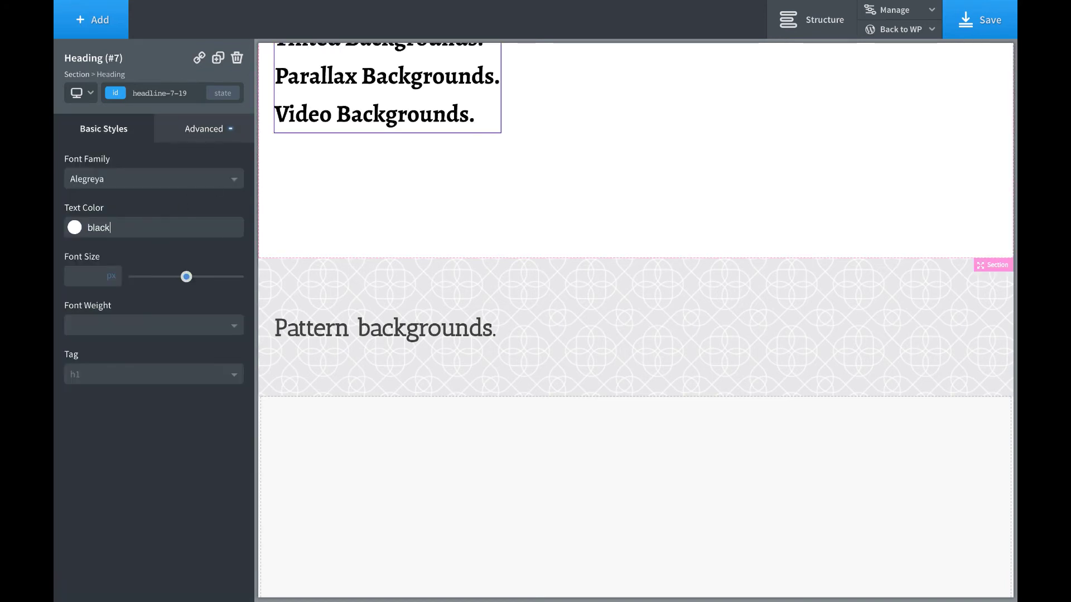
left_click(553, 200)
left_click(227, 134)
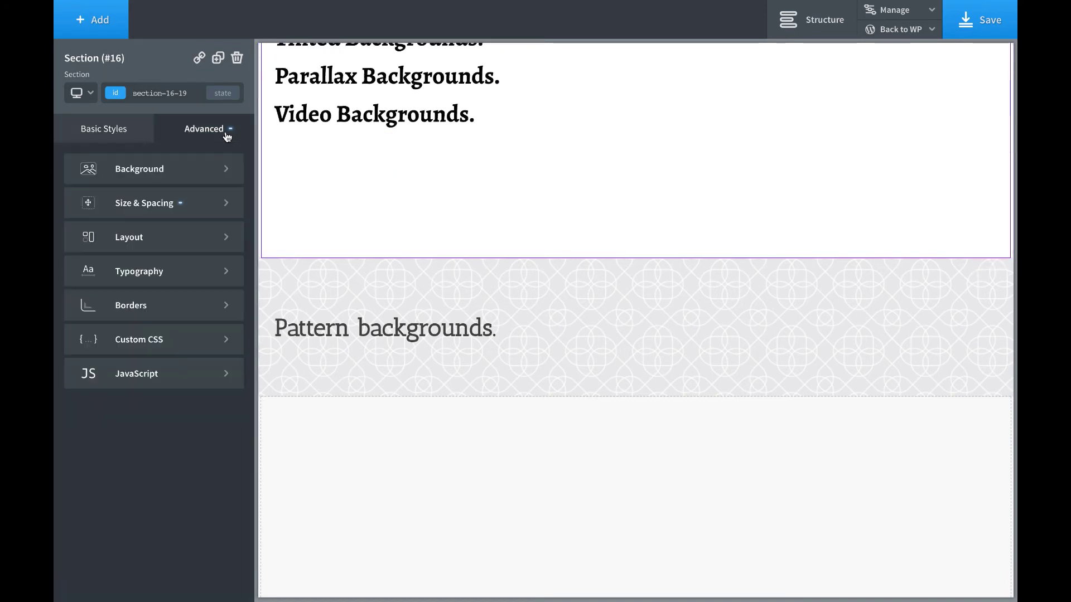
left_click(186, 167)
scroll(167, 468, "down", 2)
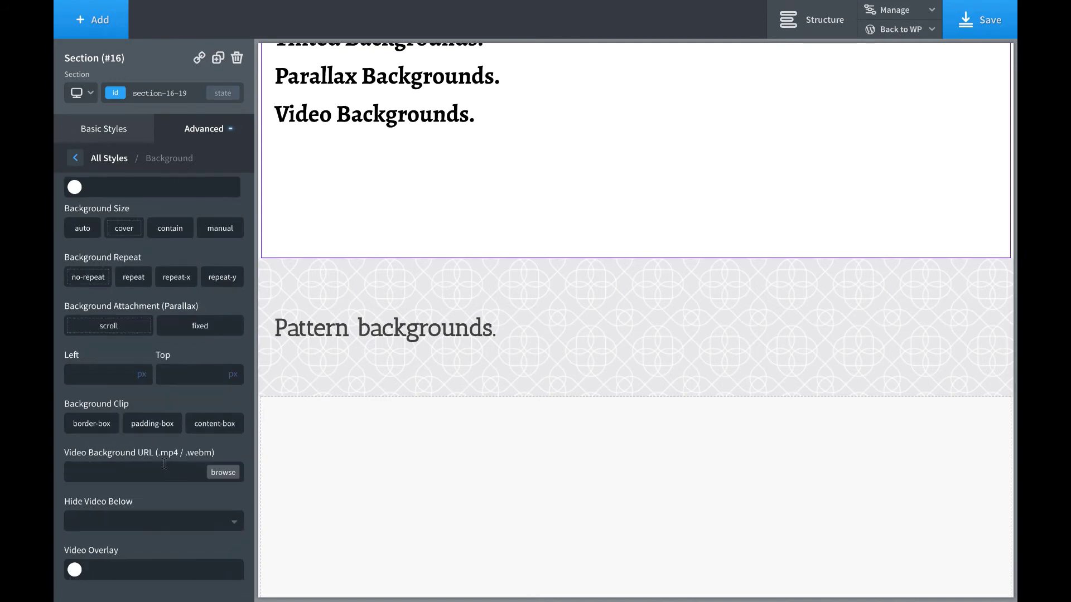
Switch to the Coverr site and browse the free video grid for a seagull clip
left_click(114, 466)
left_click(481, 31)
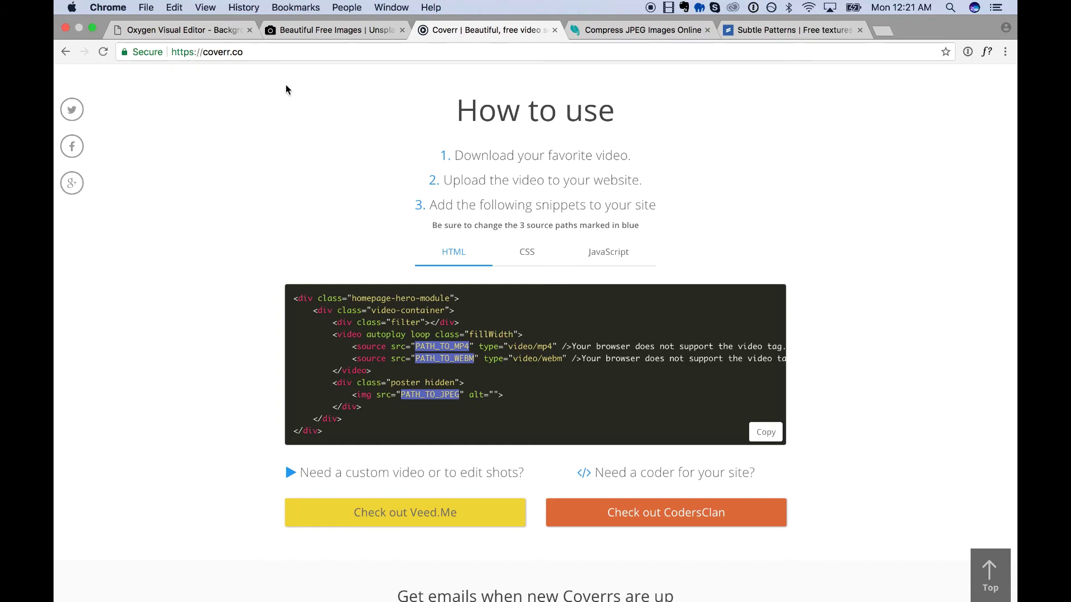
scroll(285, 89, "up", 15)
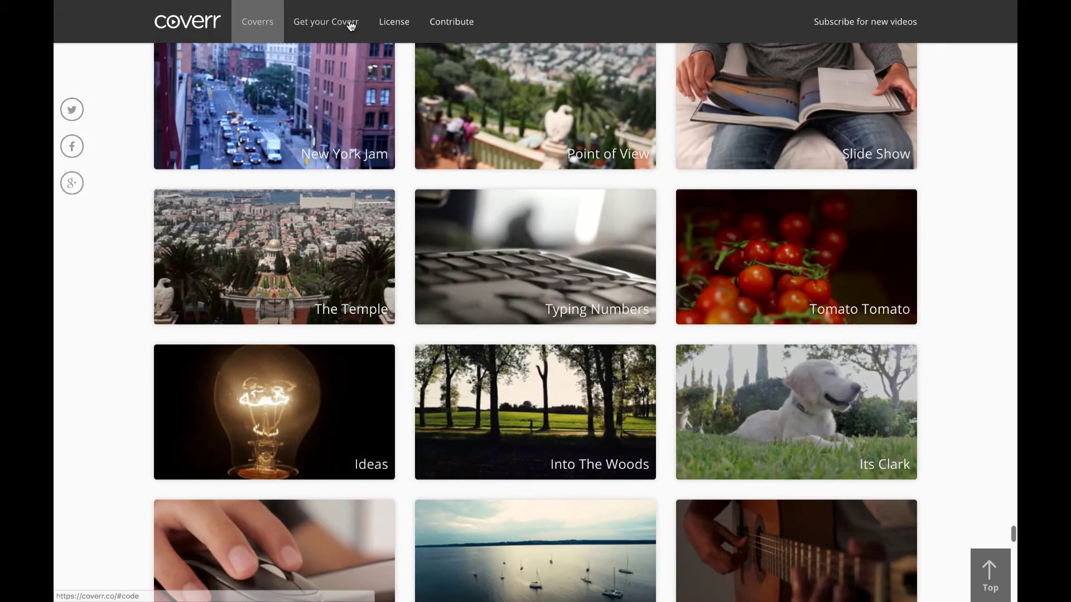
scroll(1005, 265, "down", 9)
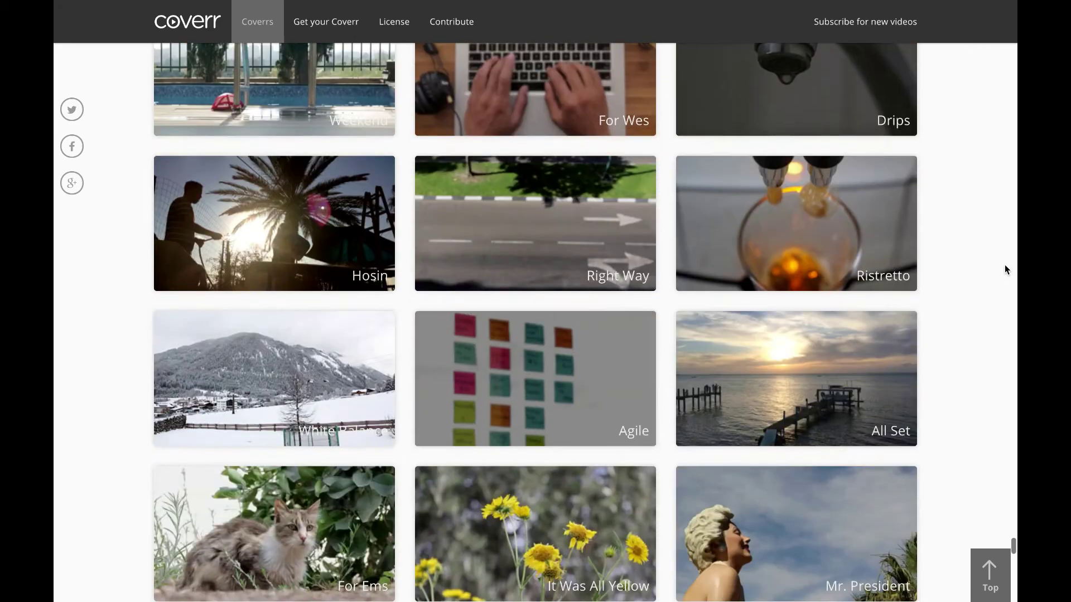
scroll(1005, 266, "down", 10)
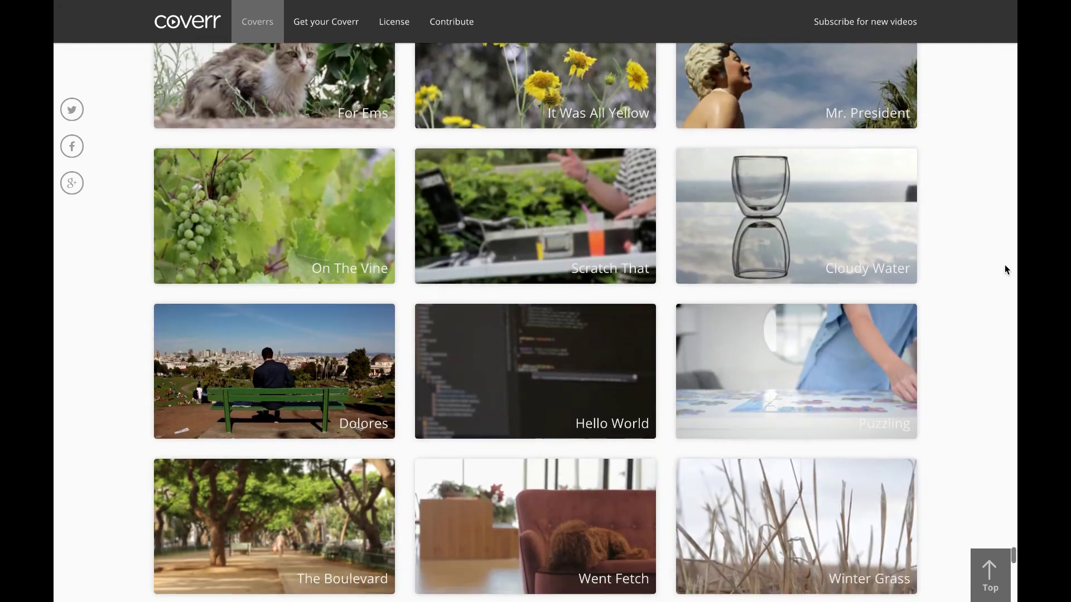
scroll(1006, 266, "down", 4)
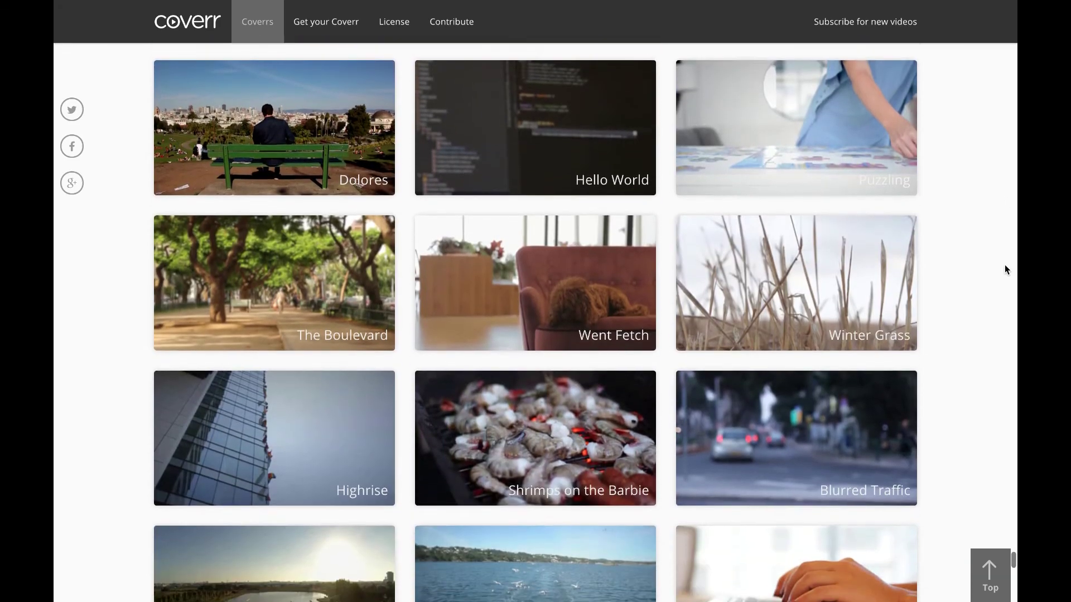
scroll(1005, 270, "down", 12)
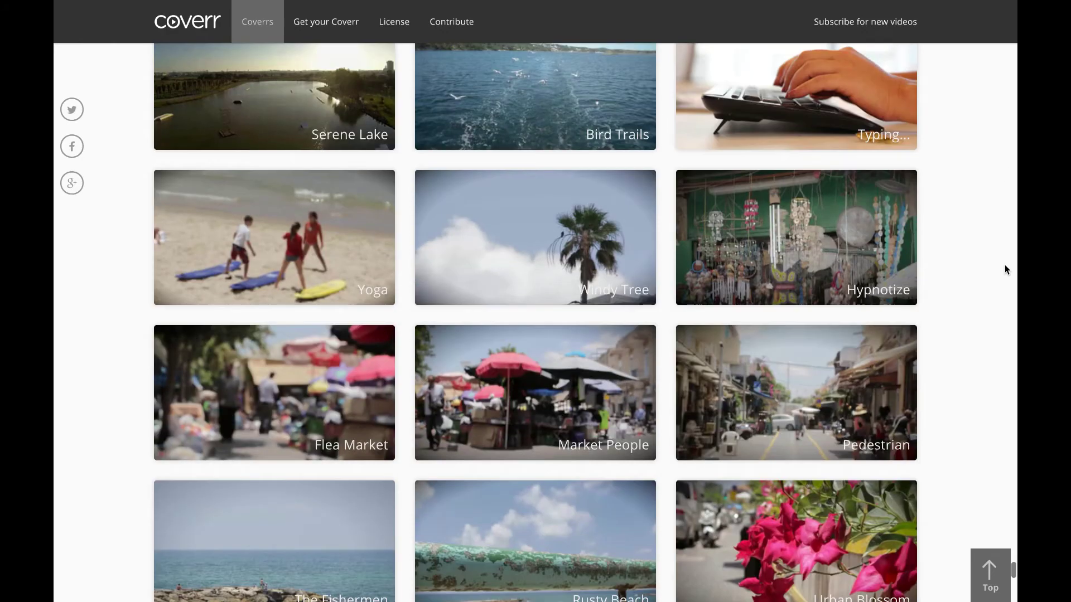
scroll(1012, 332, "down", 4)
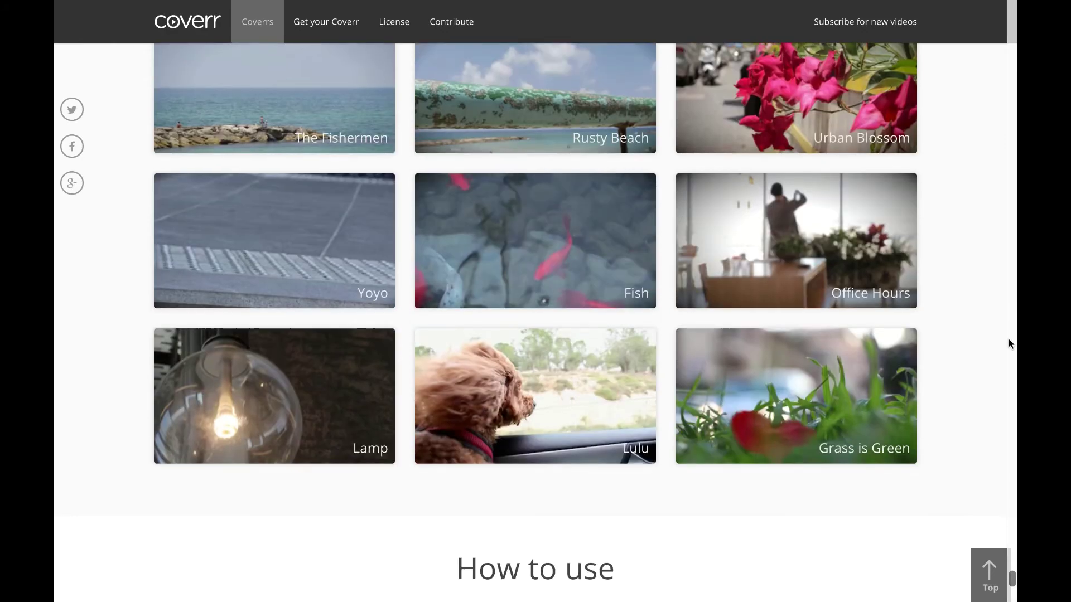
scroll(1008, 340, "up", 10)
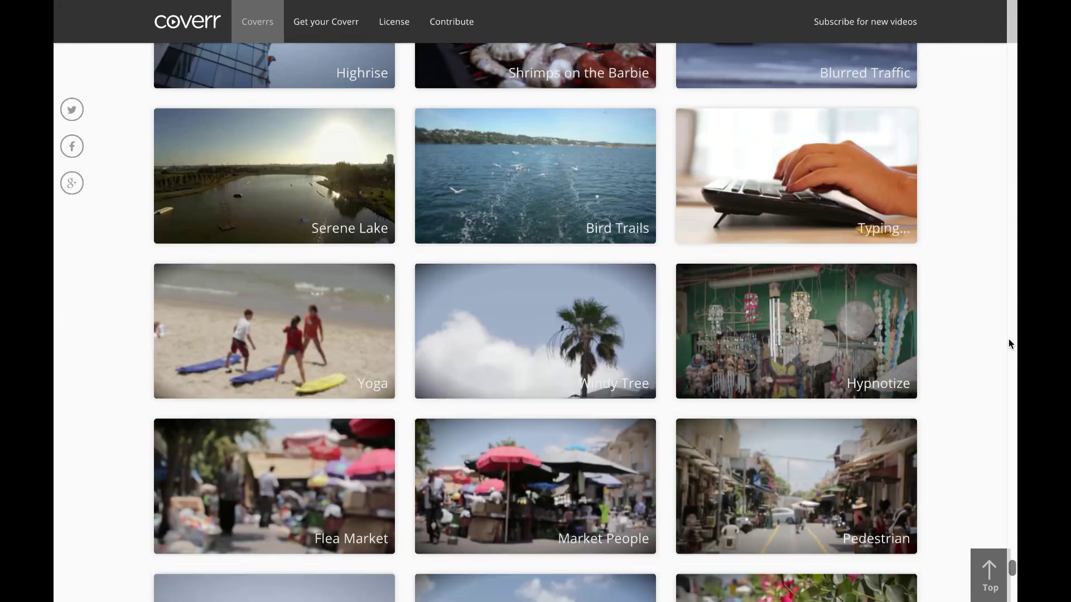
scroll(1008, 342, "up", 1)
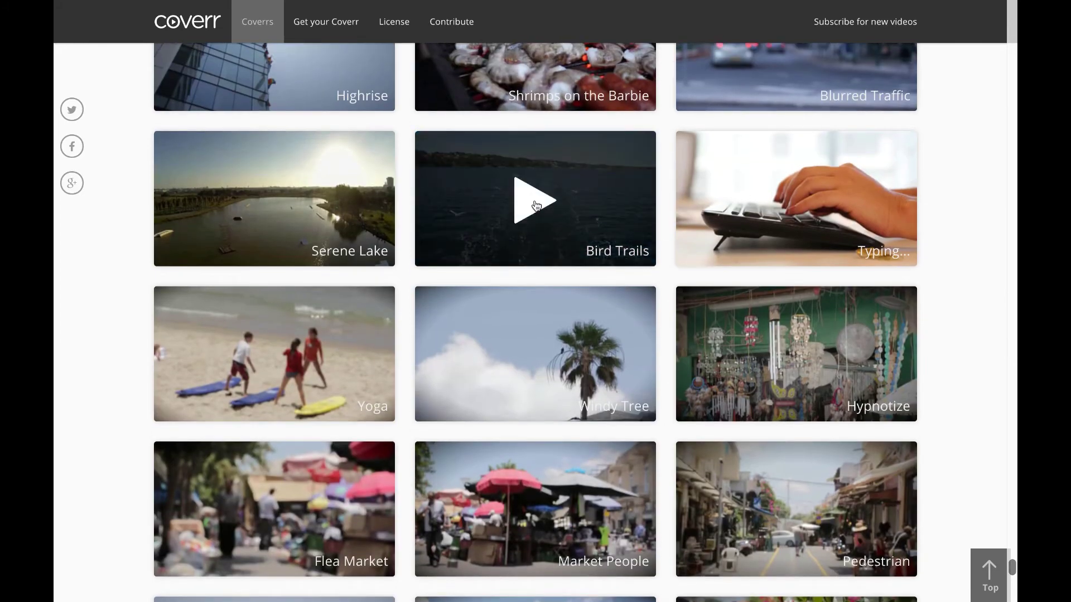
Preview the Bird Trails seagull video and download it as birds.zip
left_click(607, 199)
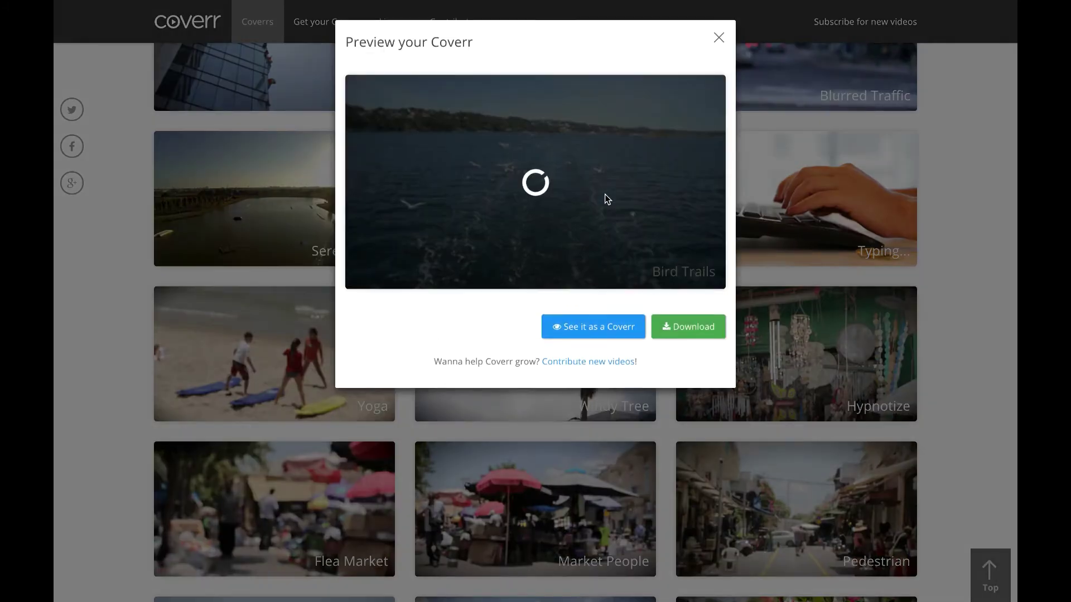
left_click(692, 328)
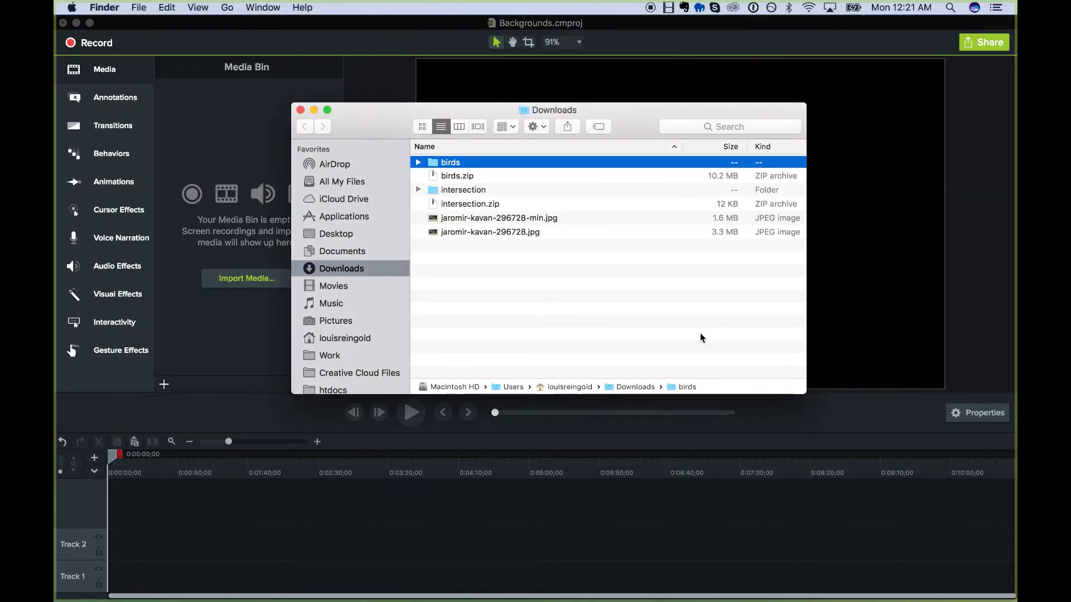
key("super+Tab")
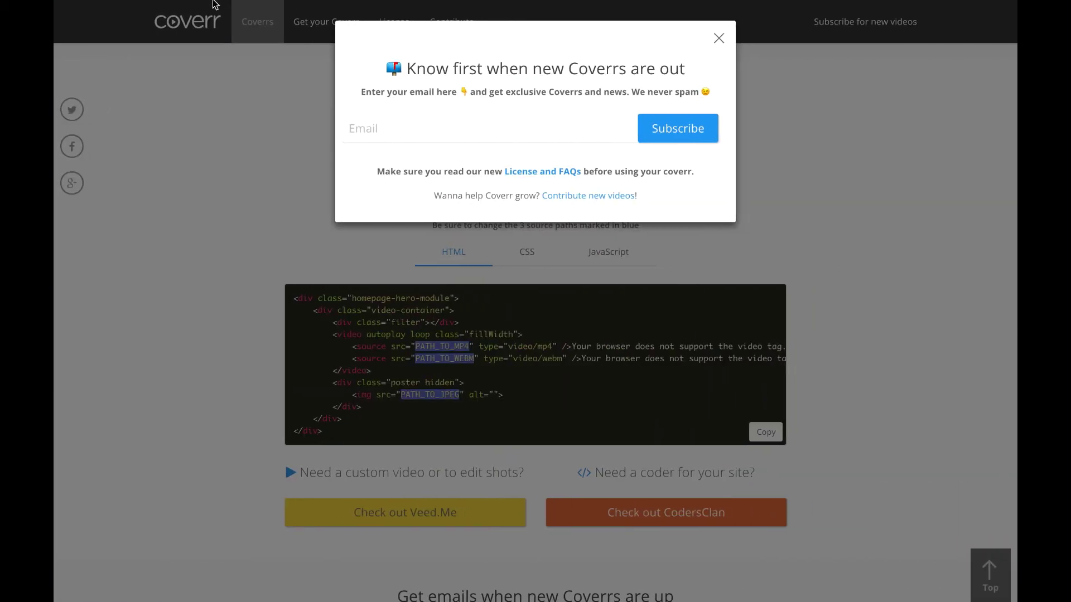
Upload birds.mp4 from Downloads > birds and set it as the top section's video background URL
left_click(184, 29)
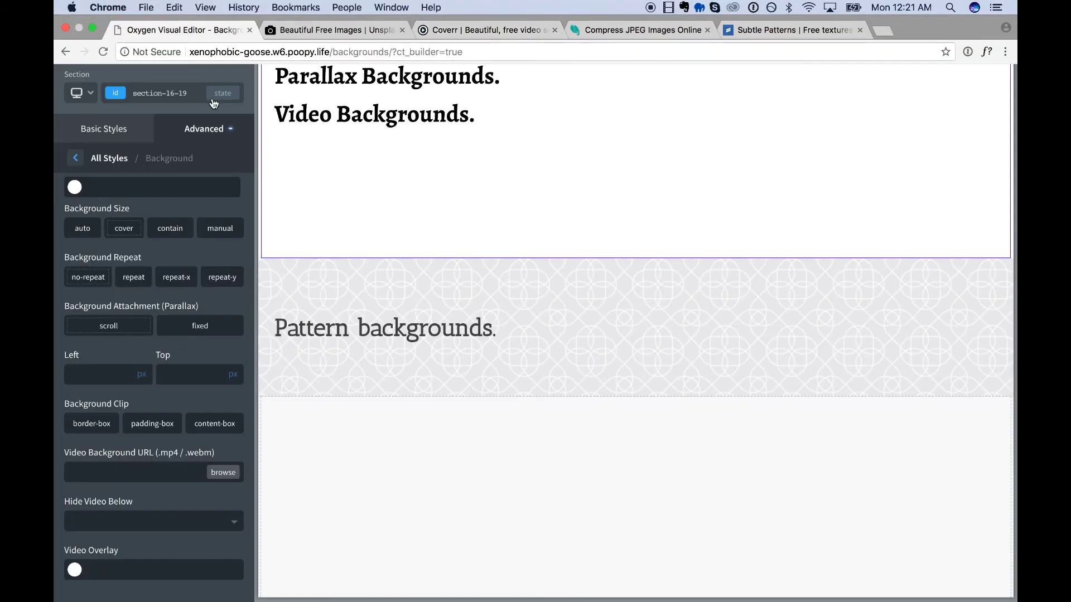
left_click(222, 472)
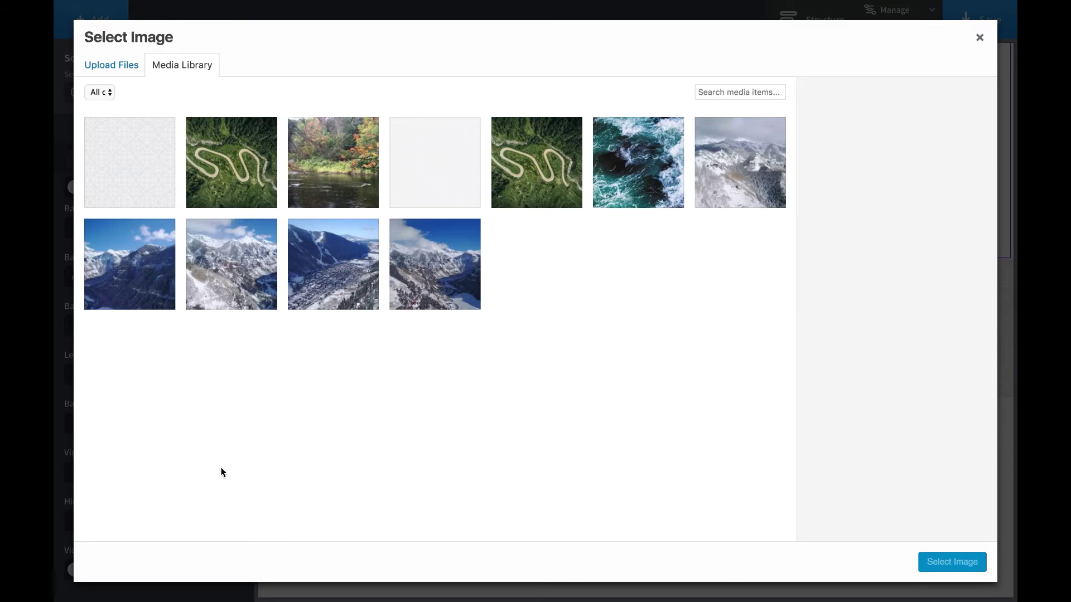
left_click(118, 65)
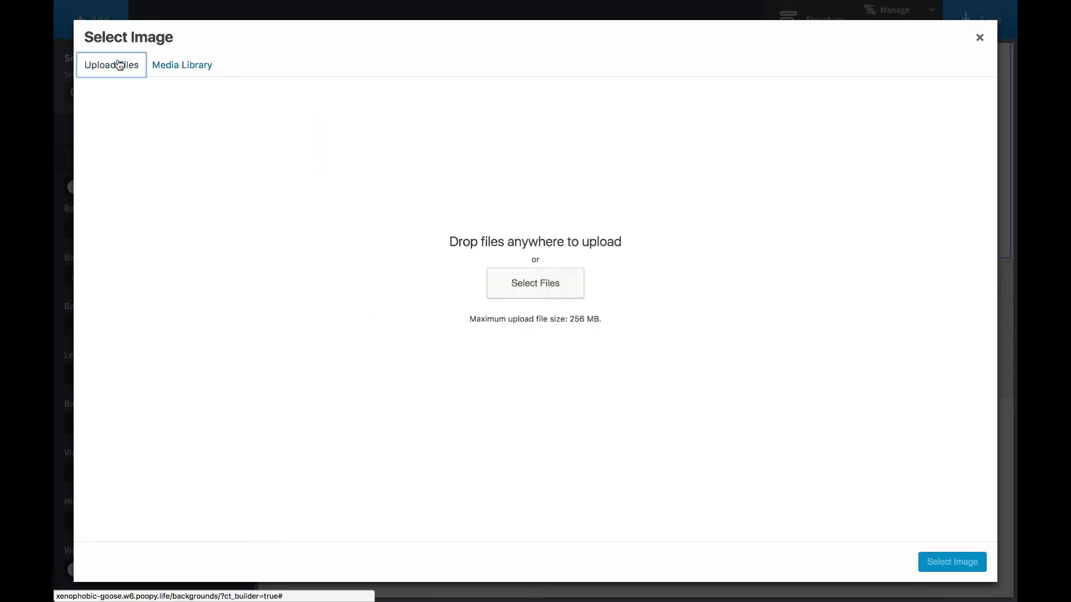
left_click(538, 290)
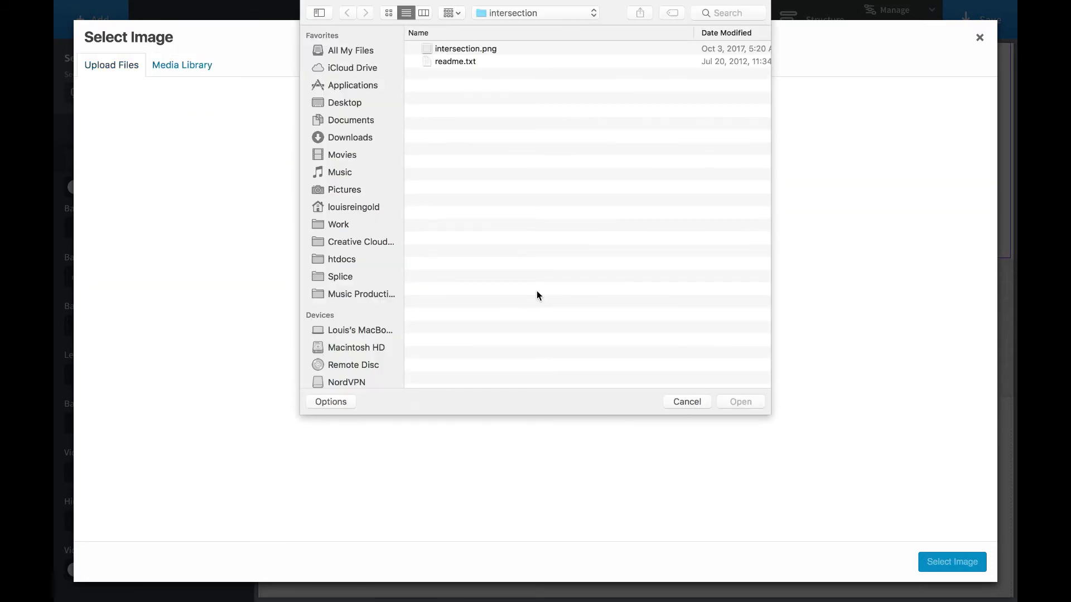
left_click(344, 139)
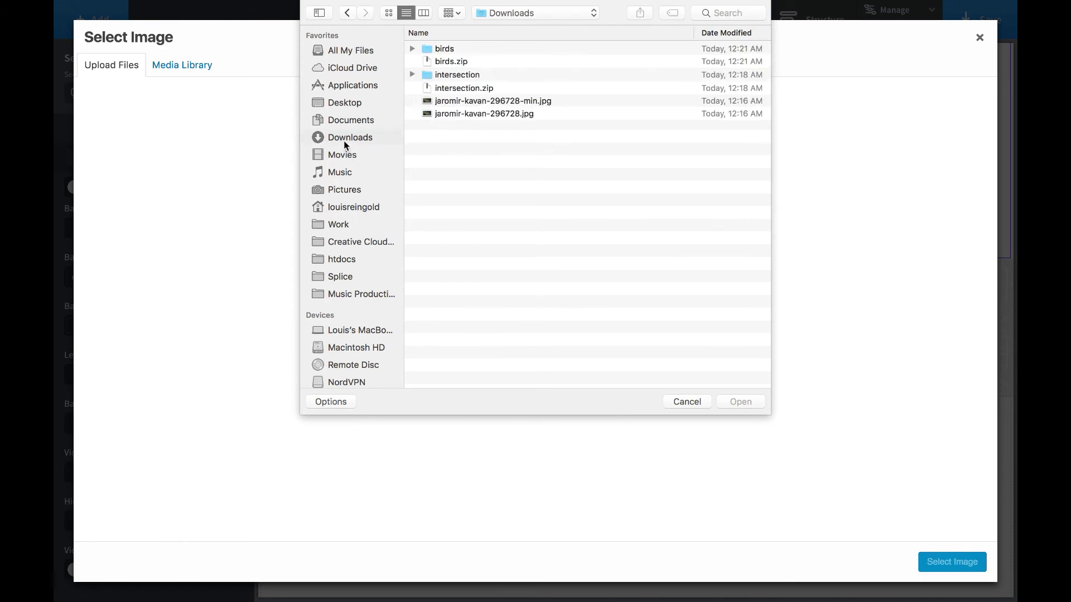
double_click(463, 50)
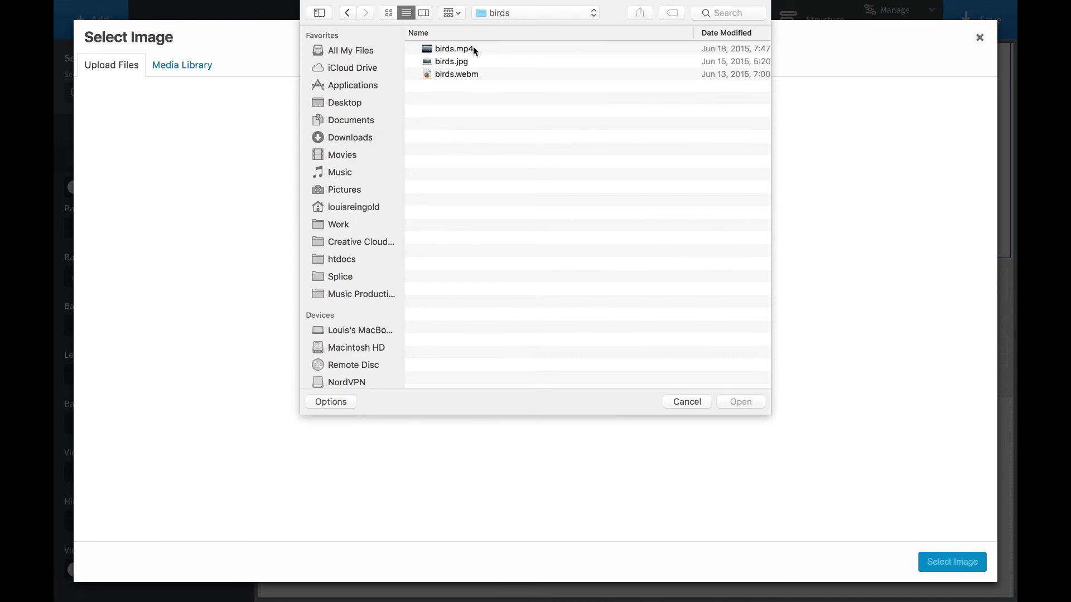
double_click(474, 48)
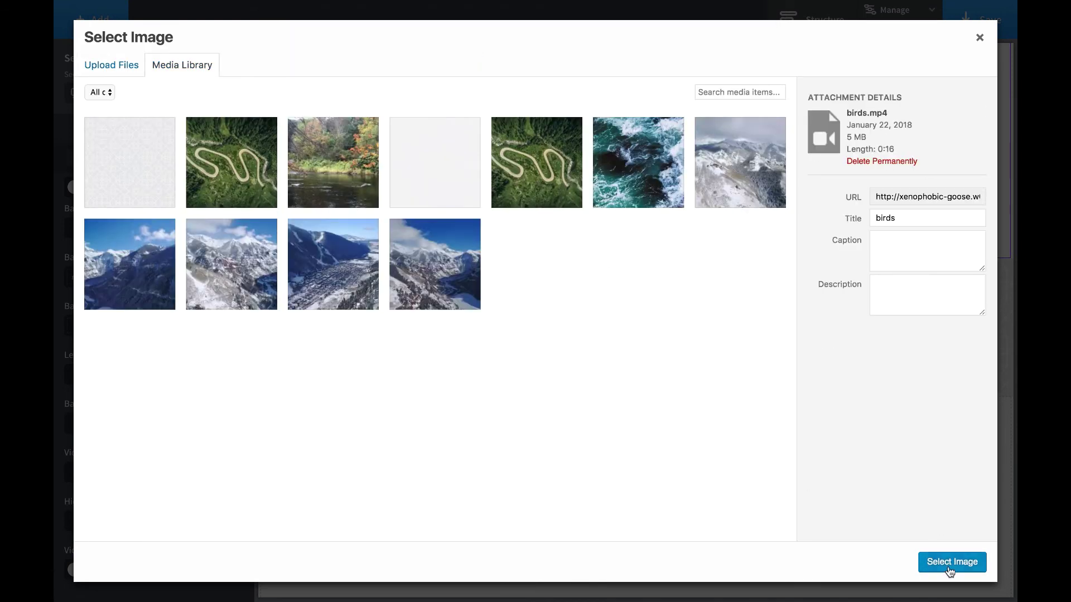
left_click(953, 562)
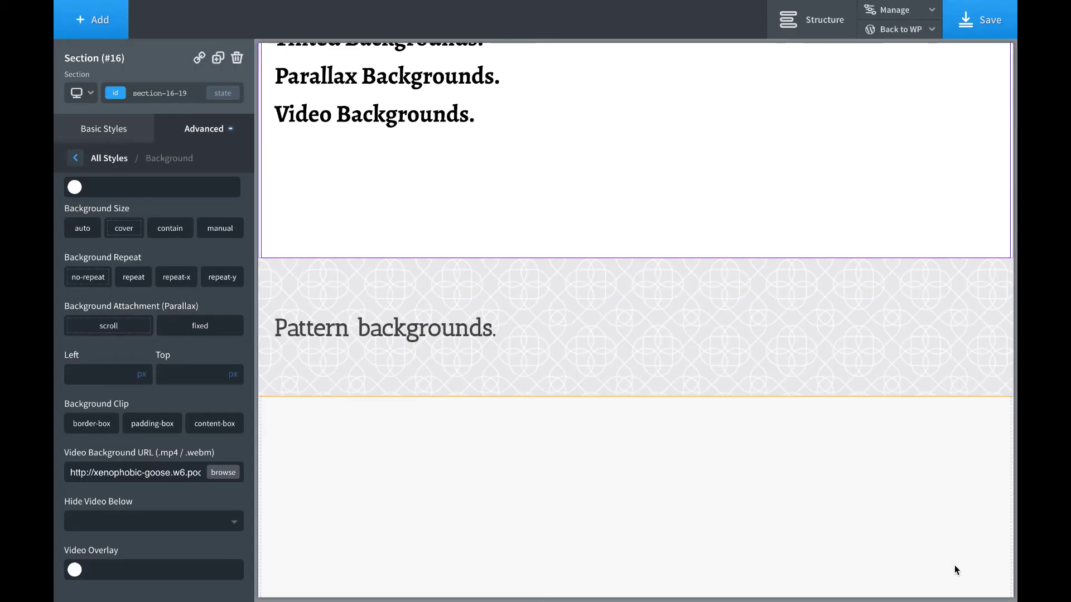
Change the three hero headings' text colour to white, then reselect the hero section
scroll(897, 474, "up", 4)
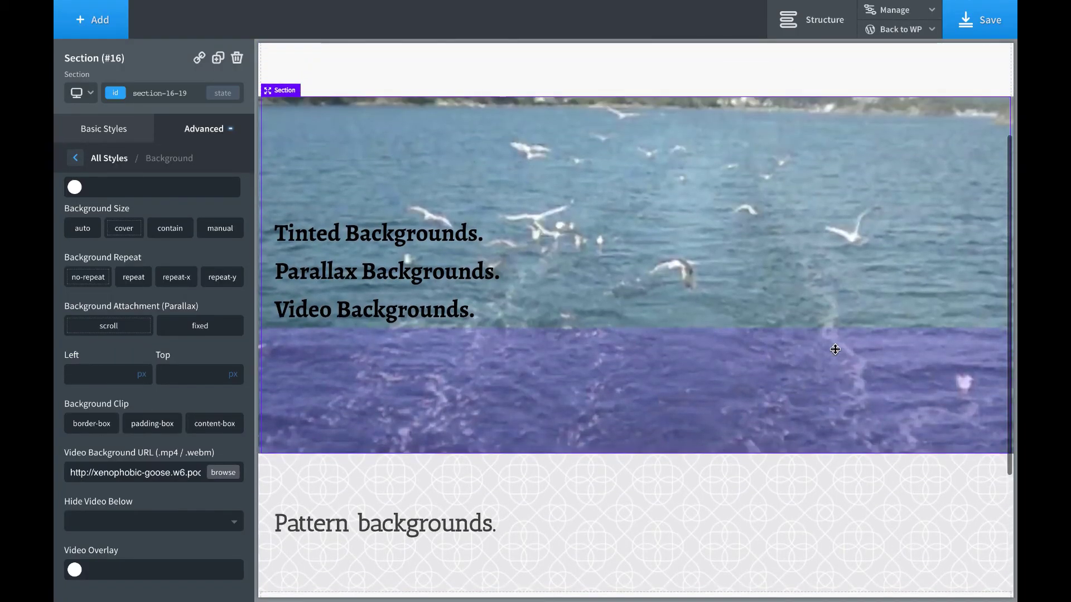
scroll(741, 309, "down", 1)
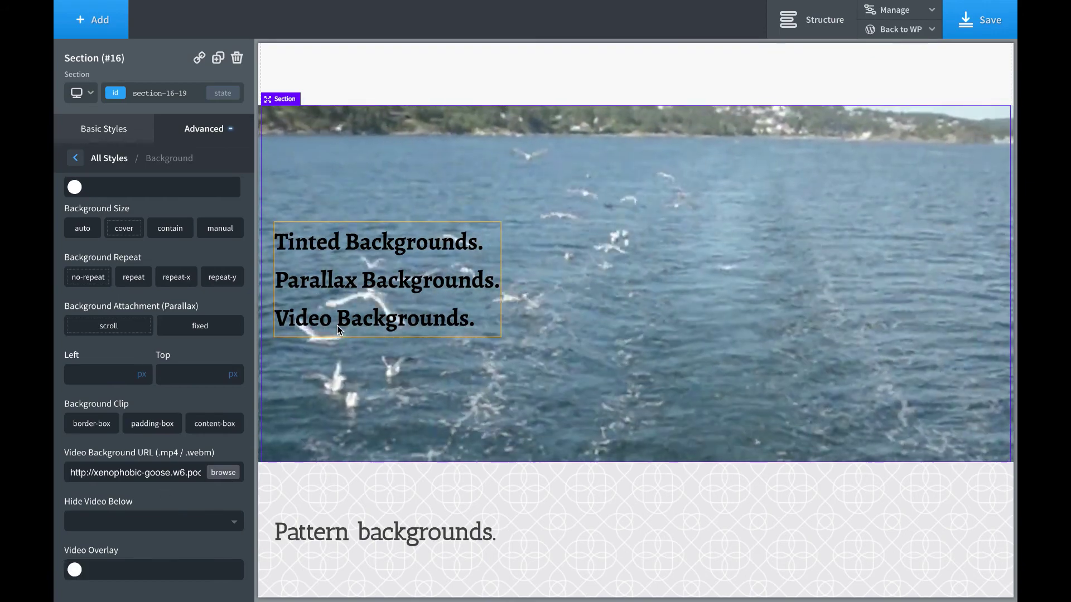
left_click(337, 326)
double_click(151, 222)
type("white")
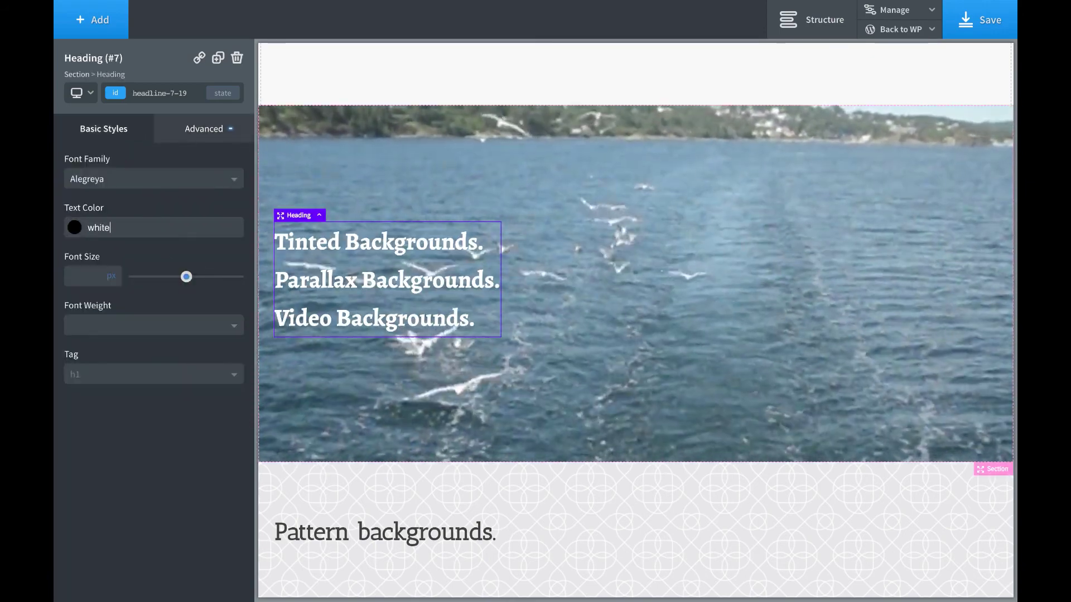
left_click(701, 267)
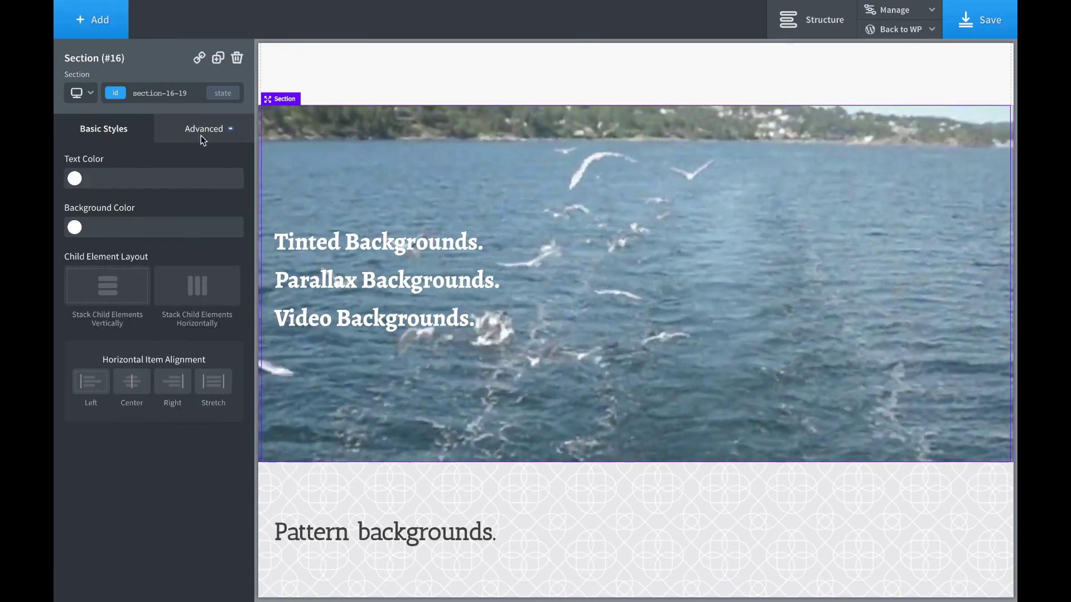
left_click(201, 130)
Give the video overlay a translucent black colour of rgba(0,0,0,0.53)
left_click(187, 174)
scroll(151, 467, "down", 2)
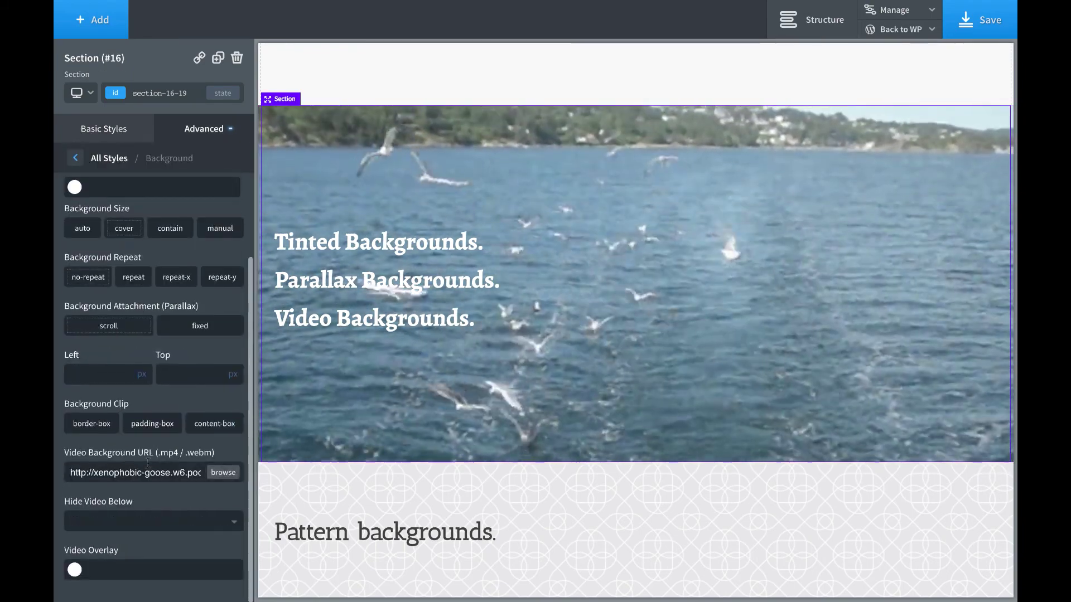
left_click(114, 561)
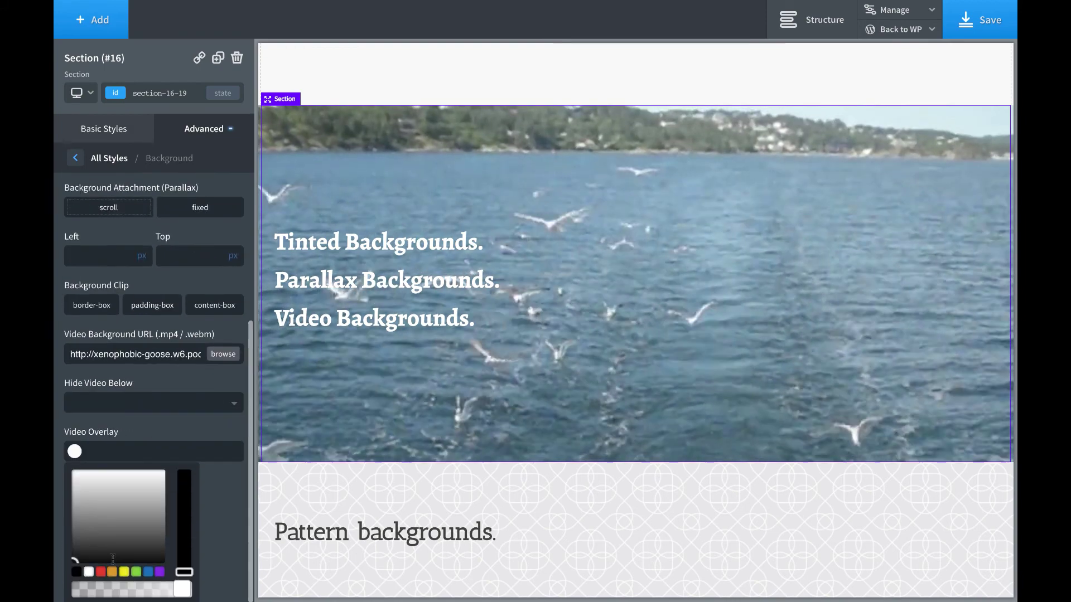
left_click(147, 573)
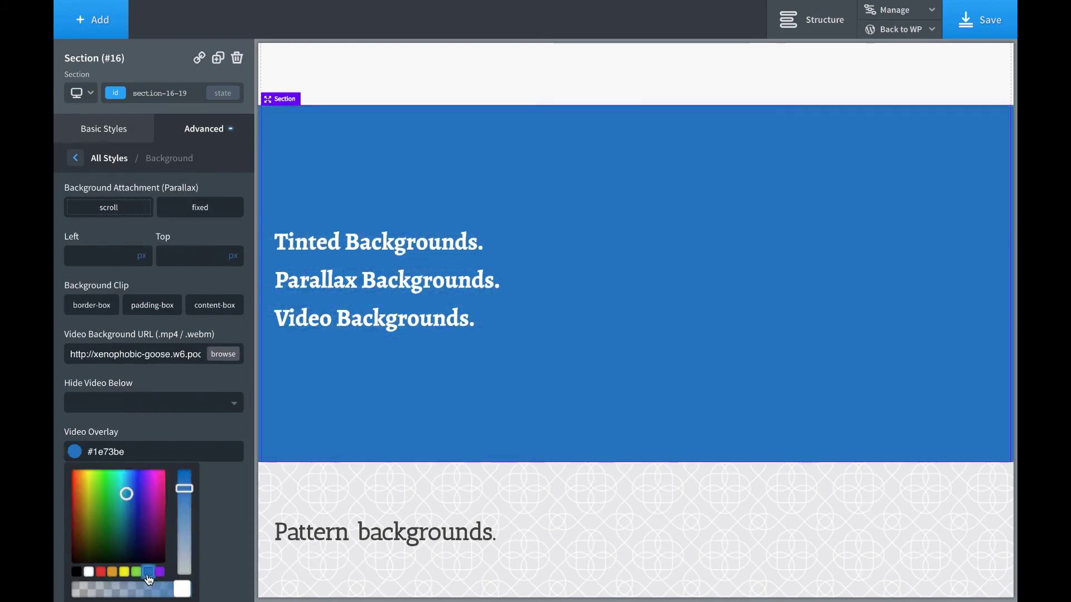
left_click_drag(176, 582, 142, 588)
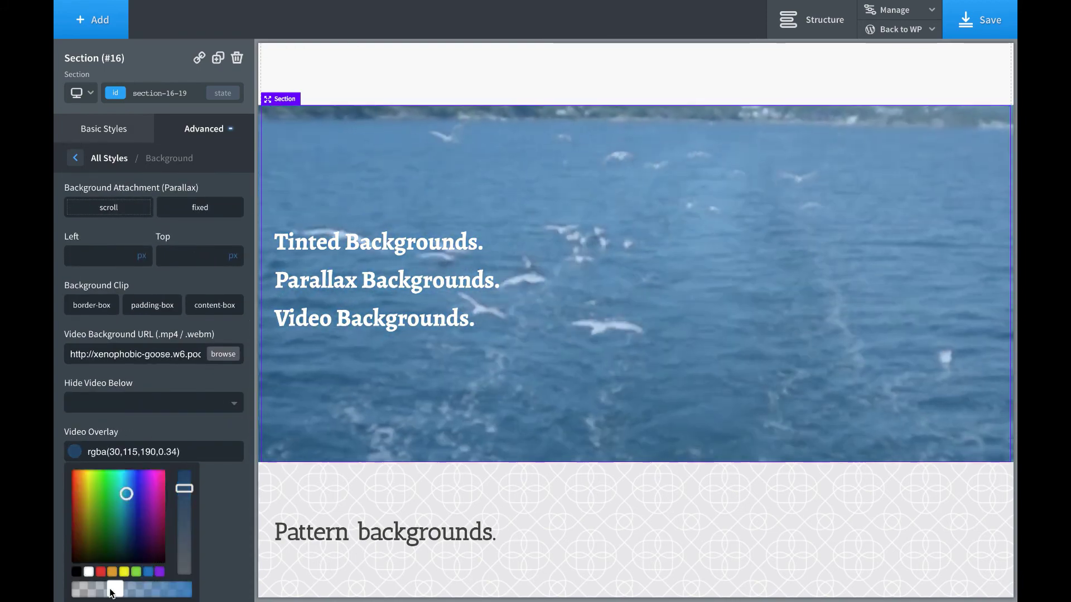
left_click_drag(132, 590, 122, 590)
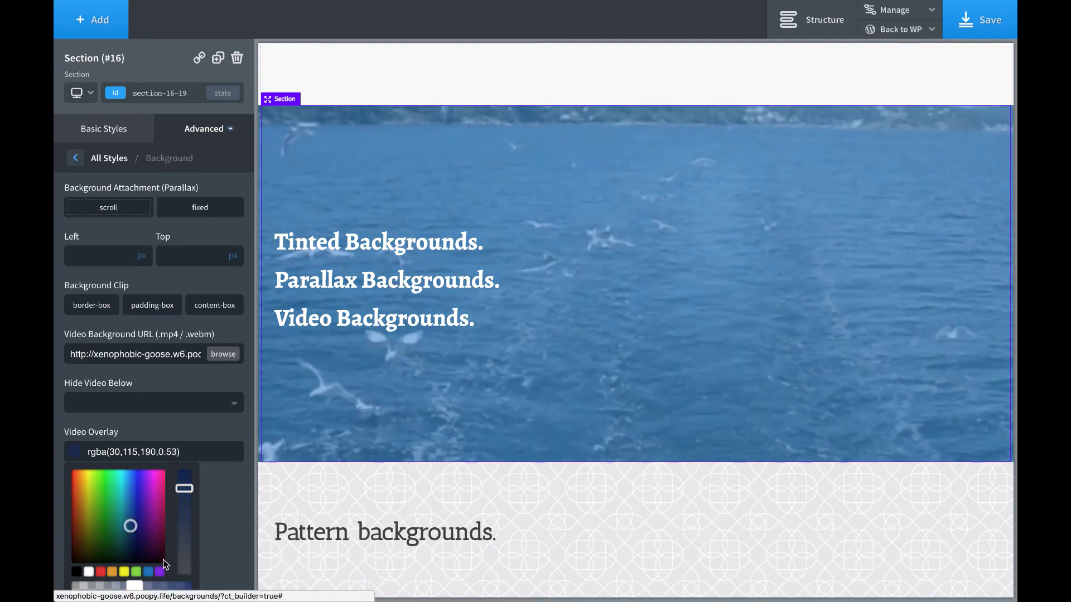
left_click_drag(163, 560, 169, 569)
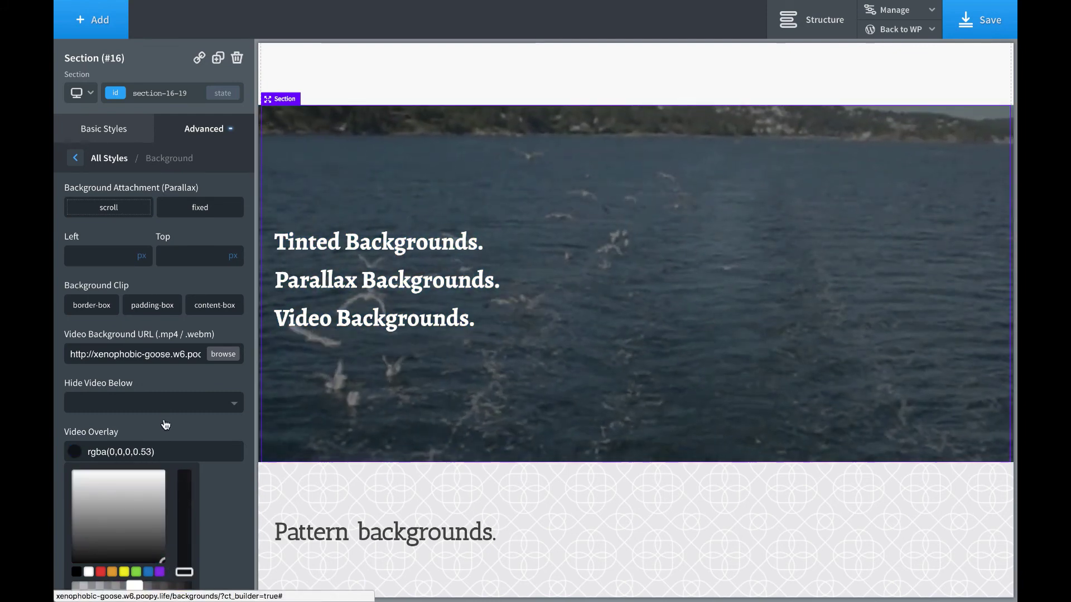
left_click(606, 227)
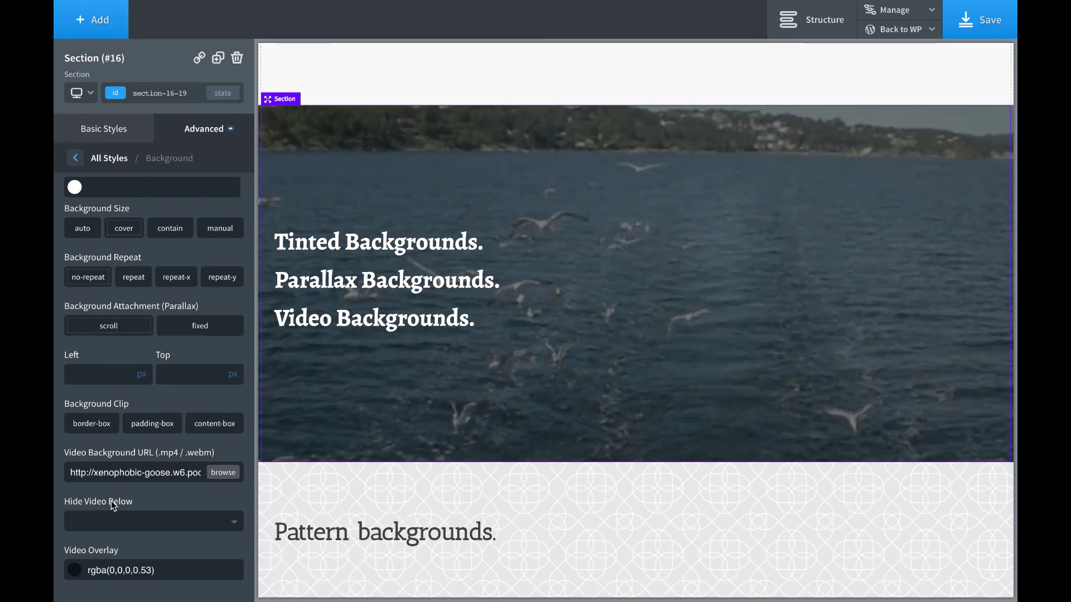
Hide the video below 768px and give the section a #1e73be blue background at that breakpoint
left_click(135, 516)
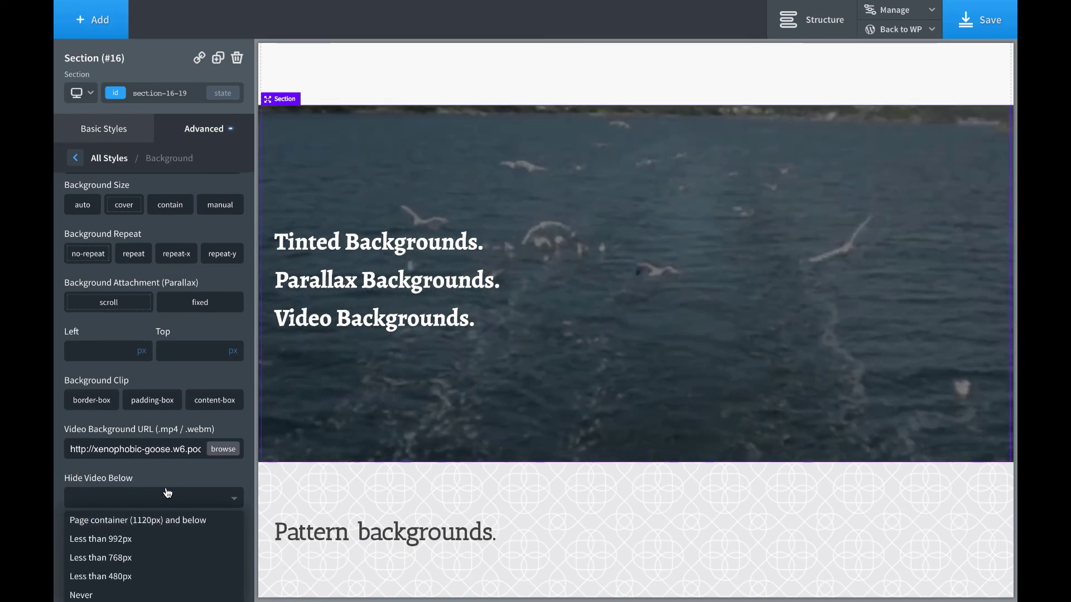
left_click(134, 557)
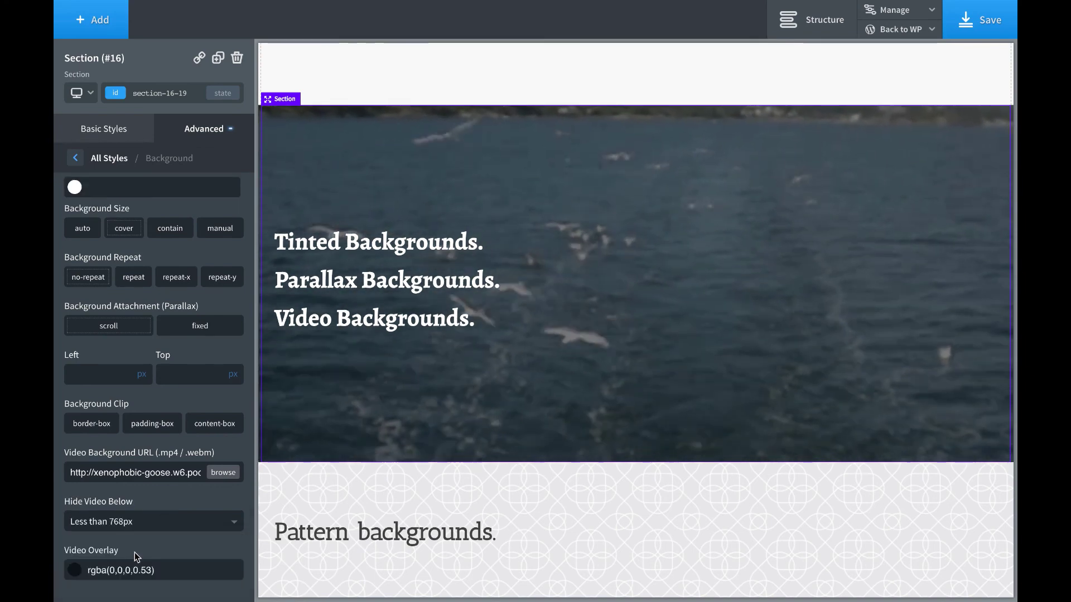
left_click(83, 93)
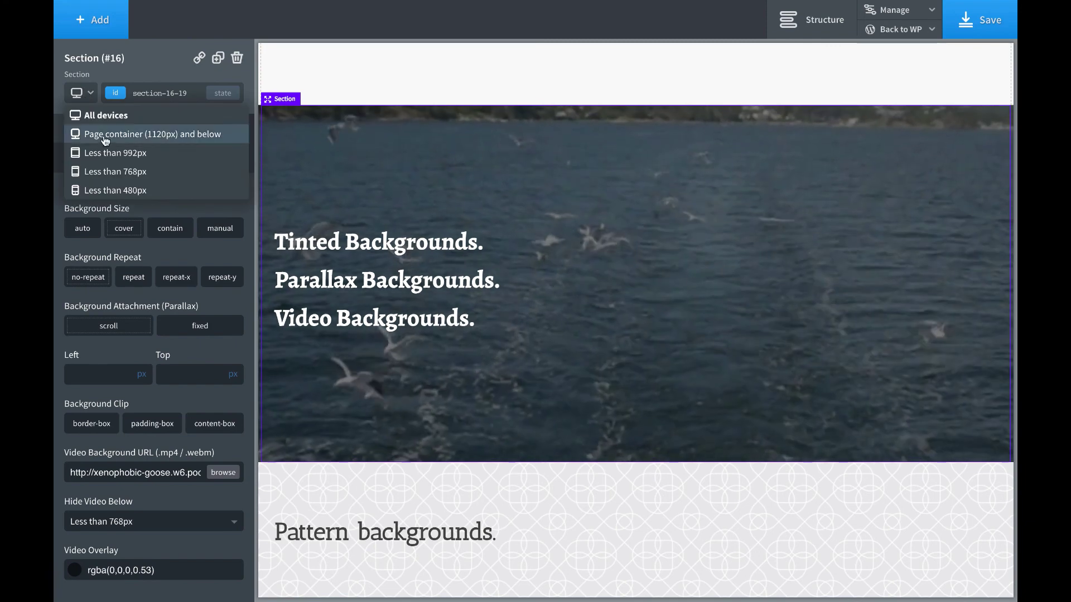
left_click(108, 172)
scroll(111, 202, "up", 3)
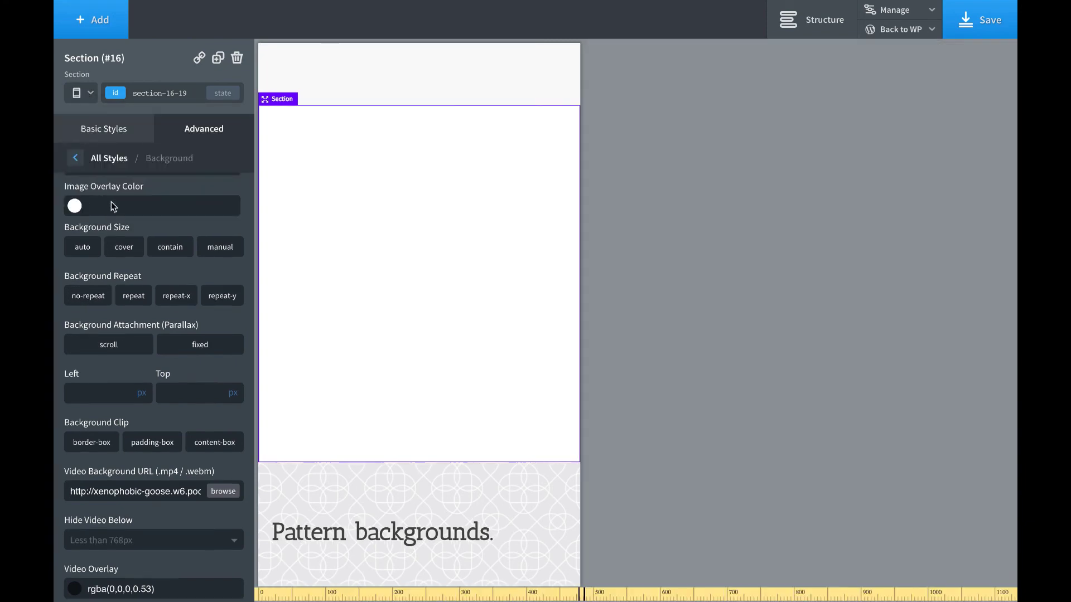
left_click(74, 209)
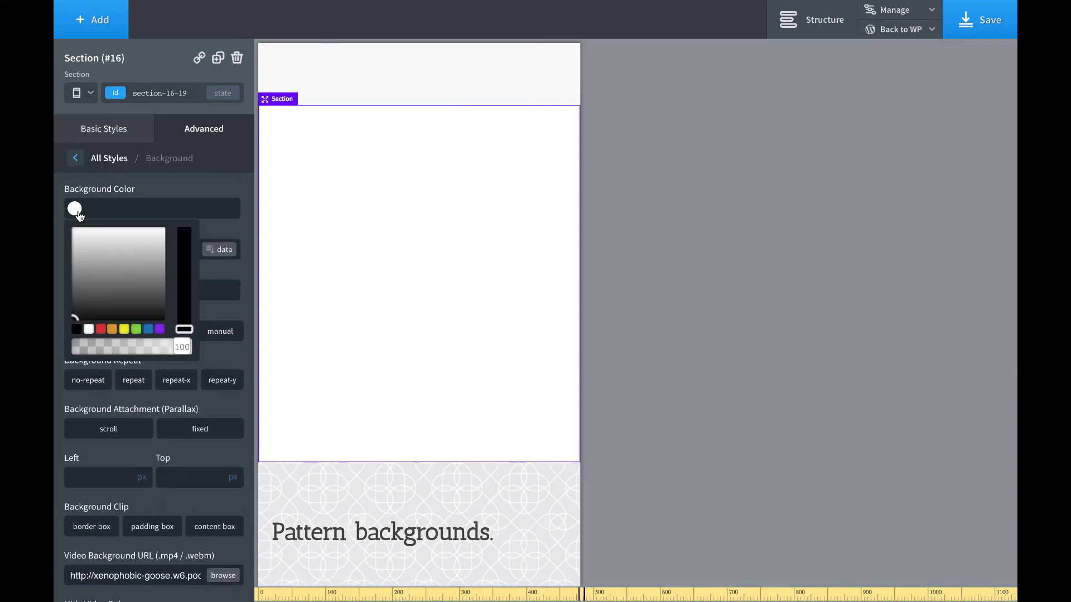
left_click(148, 329)
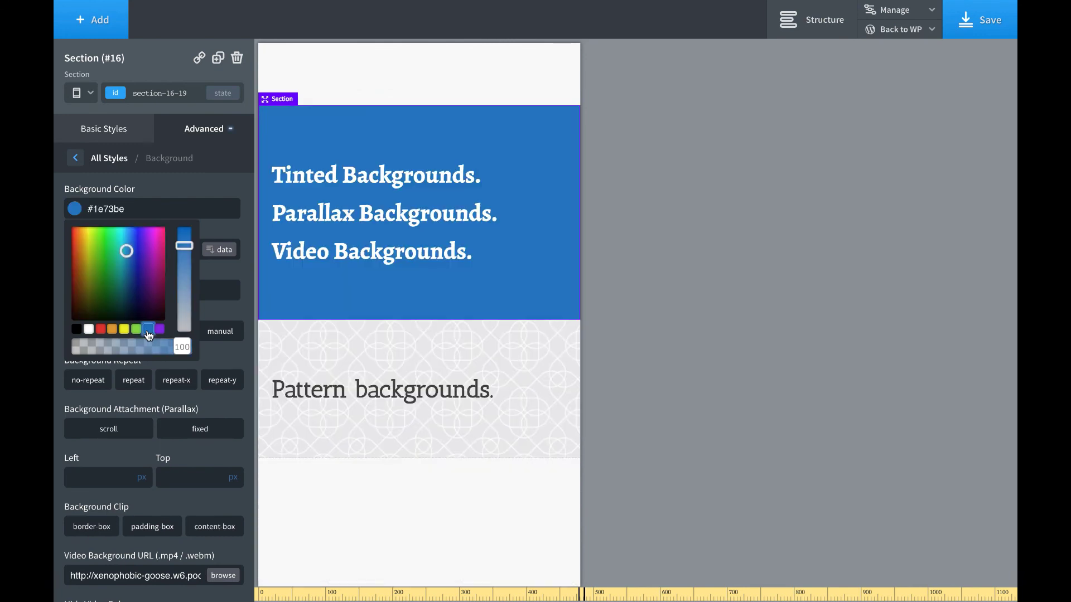
left_click(80, 99)
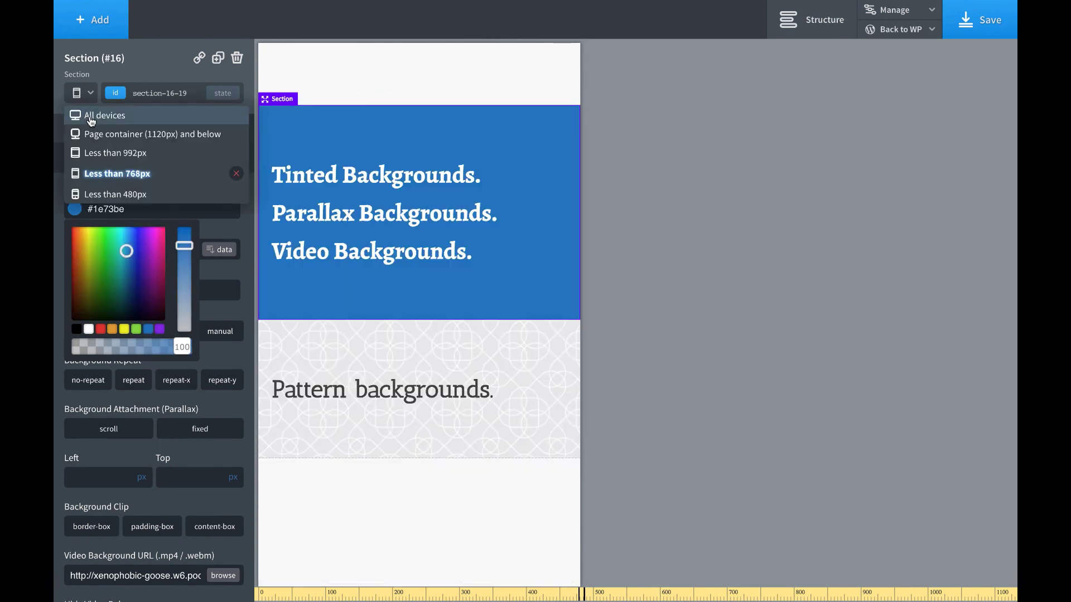
left_click(90, 114)
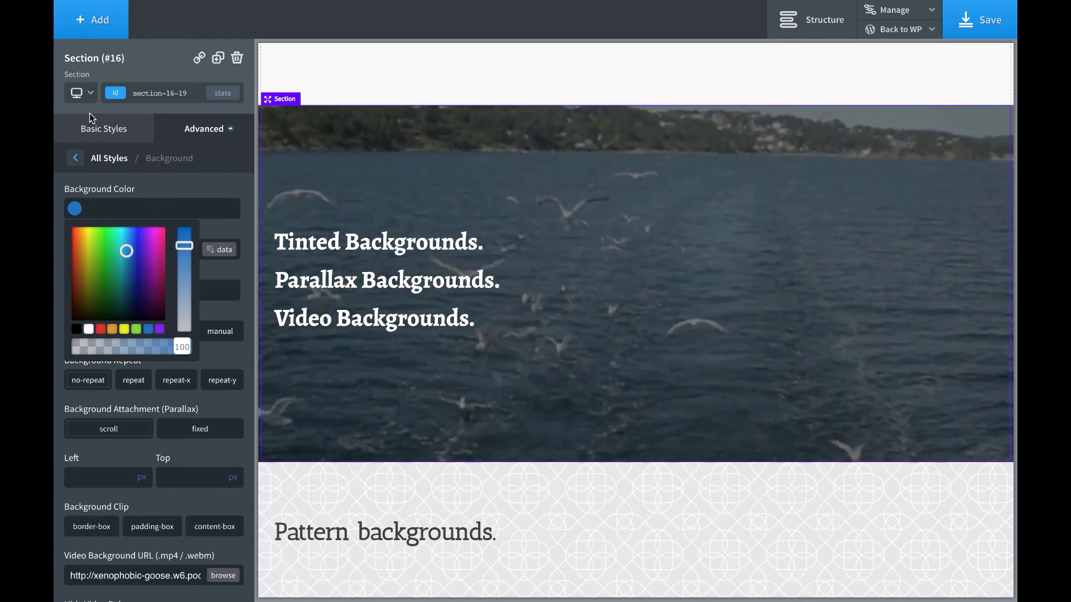
left_click(89, 112)
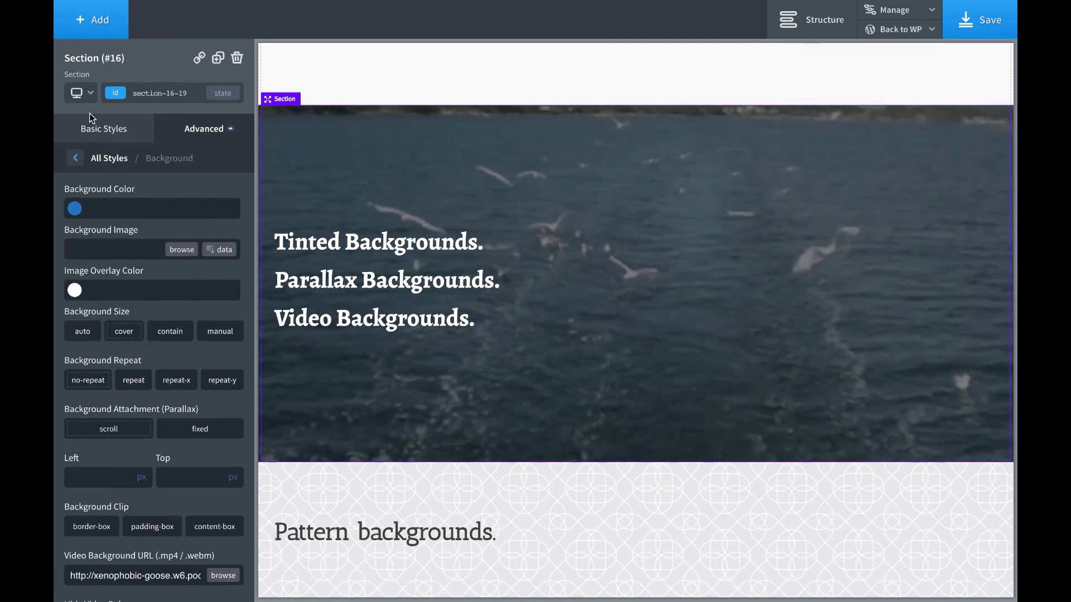
scroll(144, 357, "down", 3)
scroll(144, 354, "up", 3)
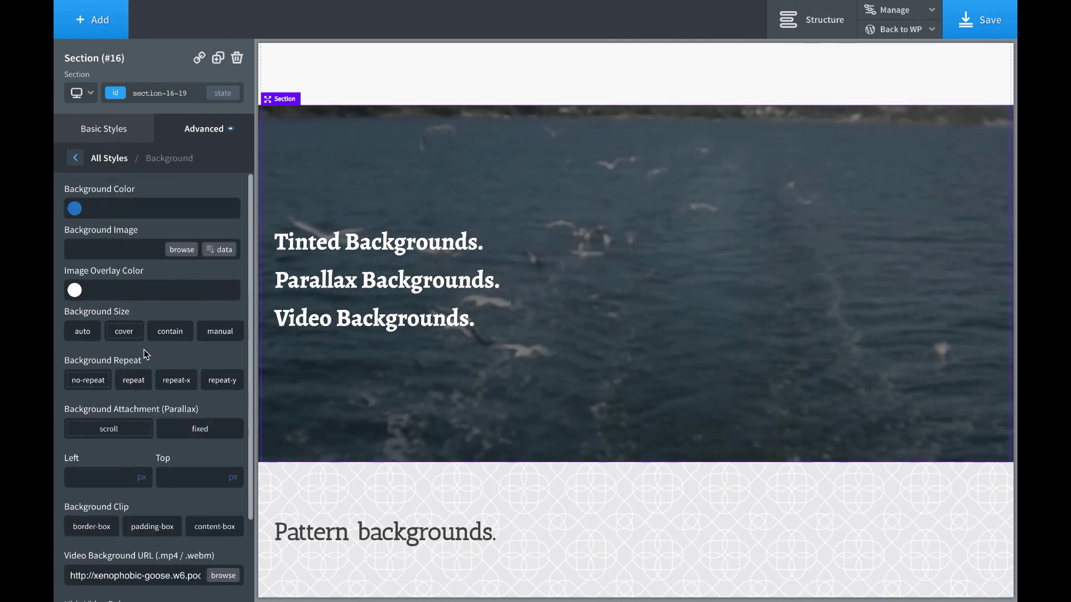